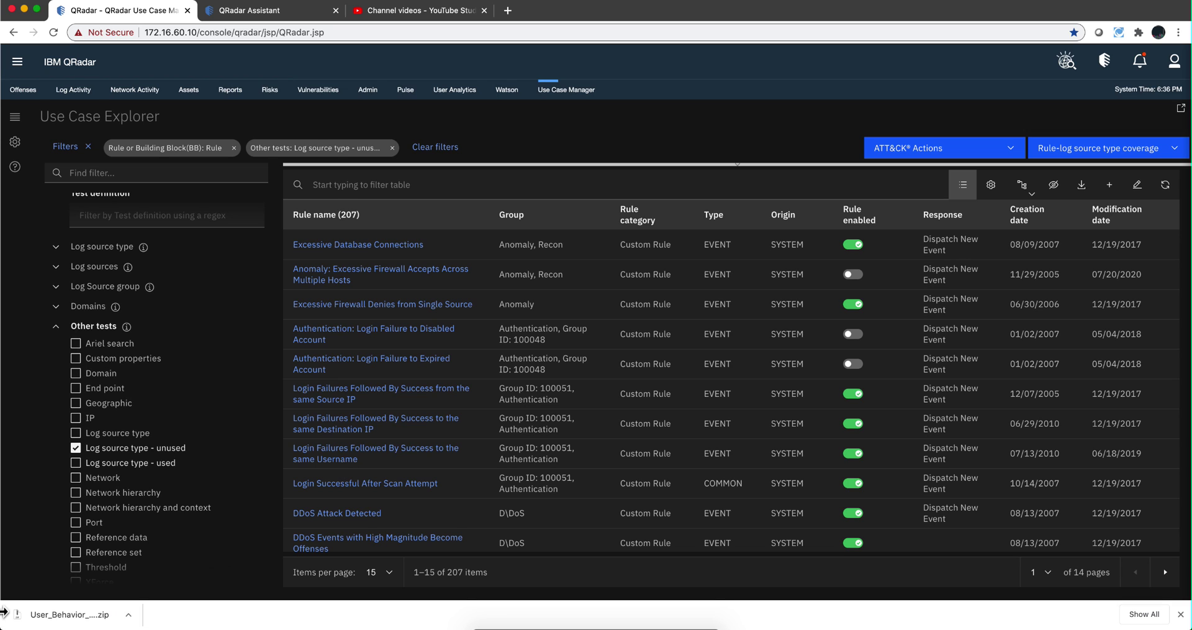
Step: Open the Excessive Database Connections rule and examine the confidence and sources of its MITRE ATT&CK tactics and their mappings
click(407, 248)
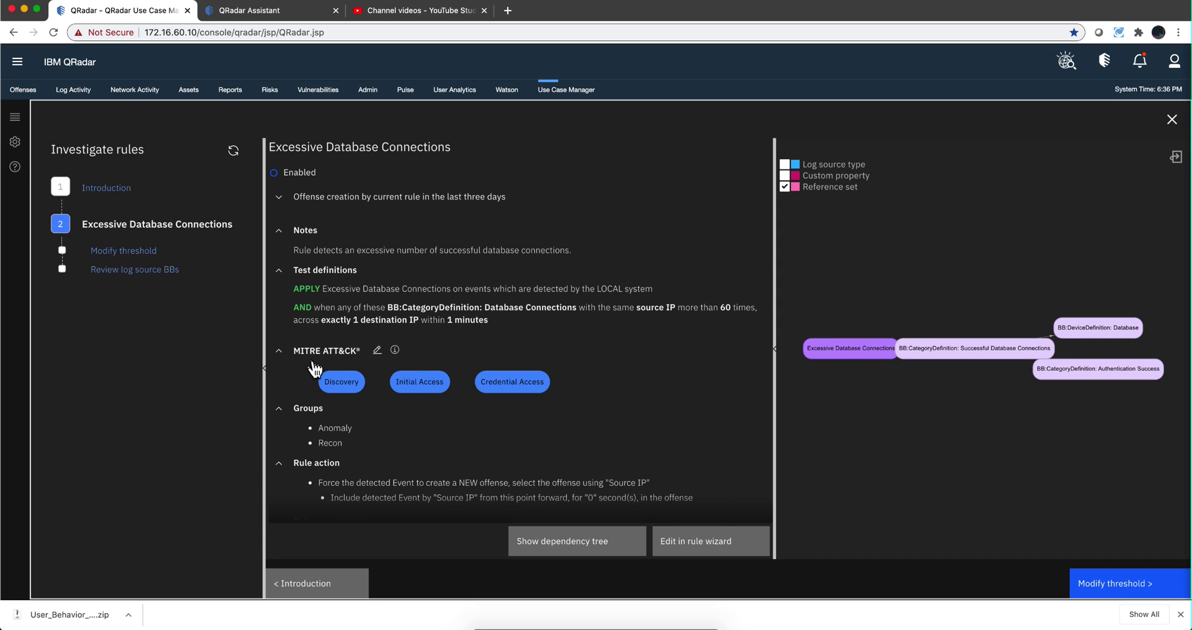
mouse_move(330, 380)
mouse_move(420, 385)
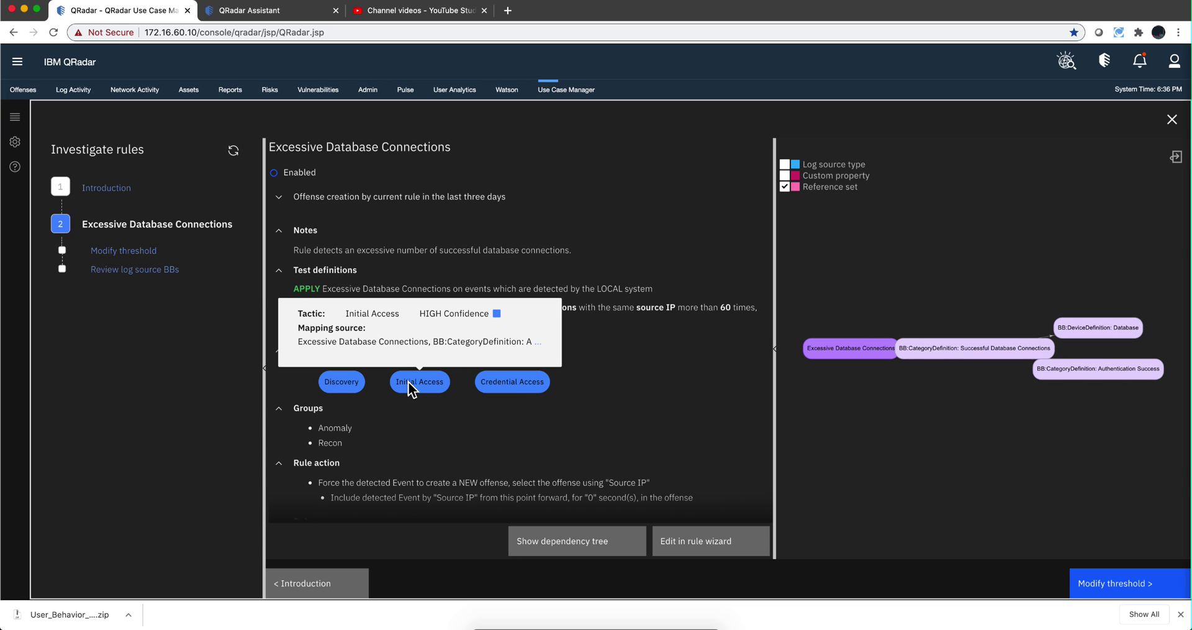
mouse_move(523, 380)
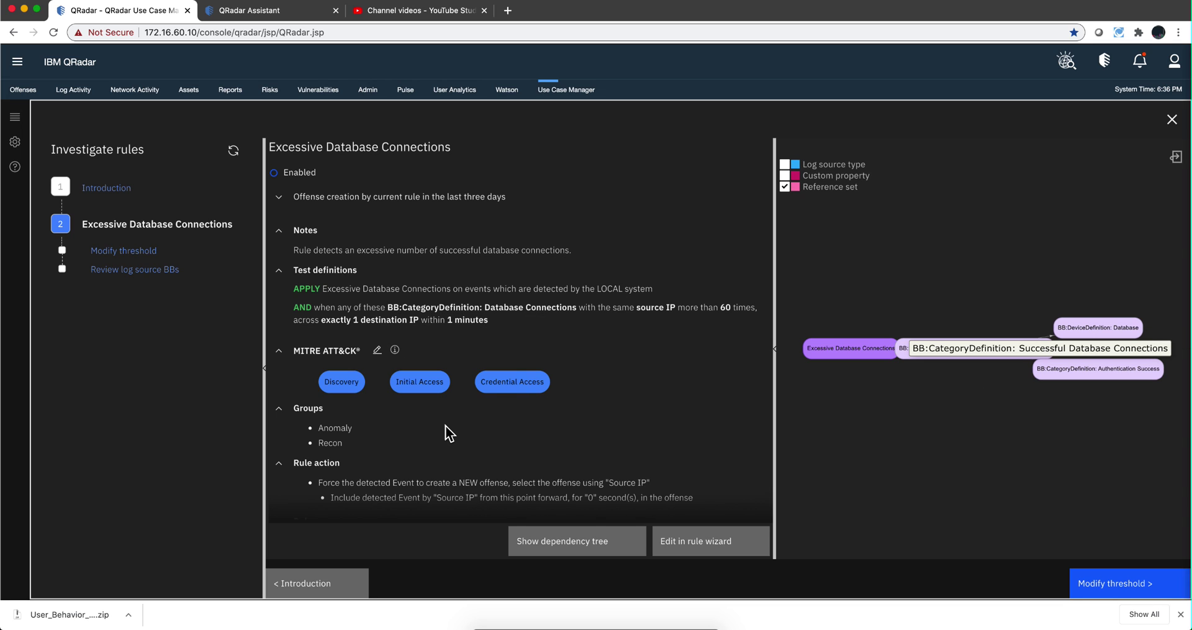
click(377, 352)
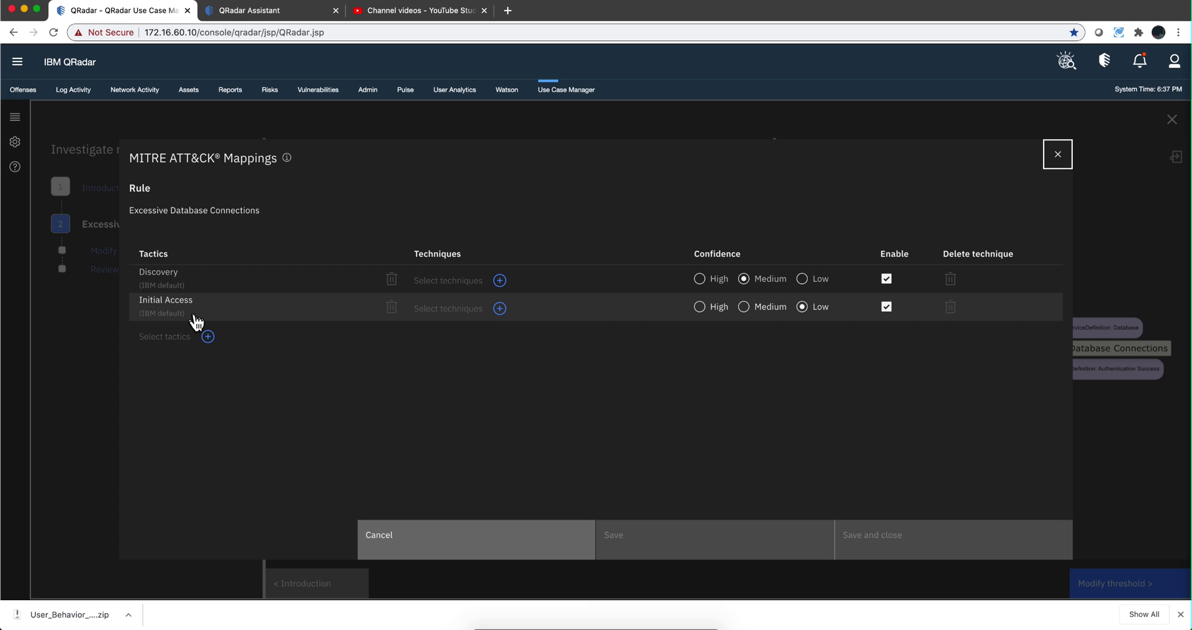
click(1059, 160)
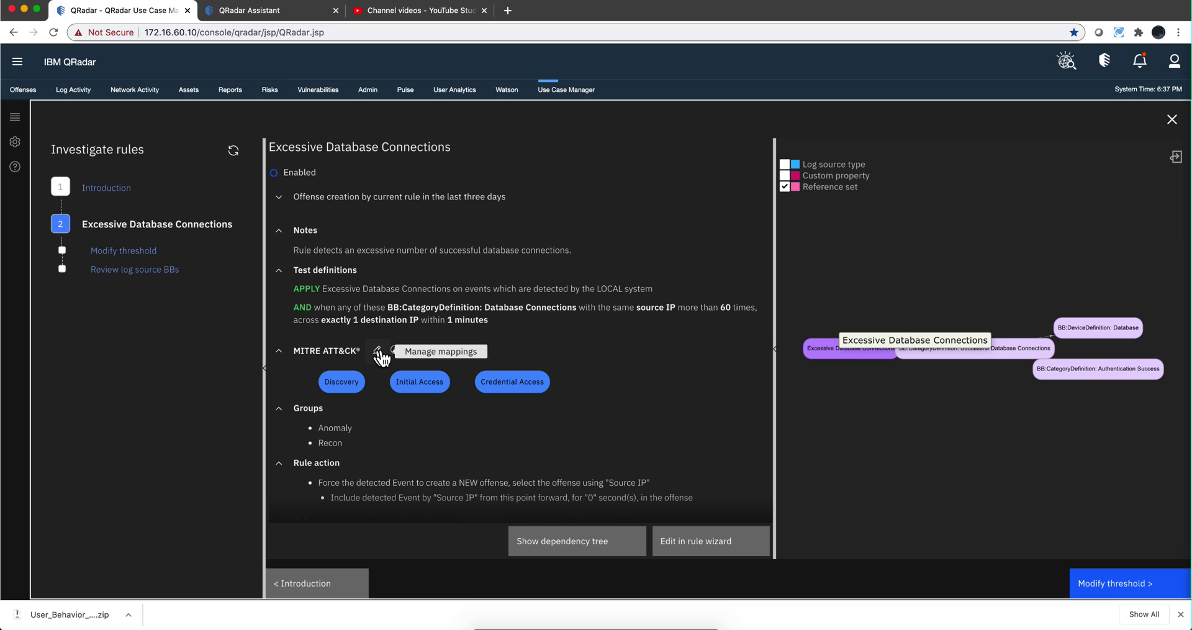
click(378, 354)
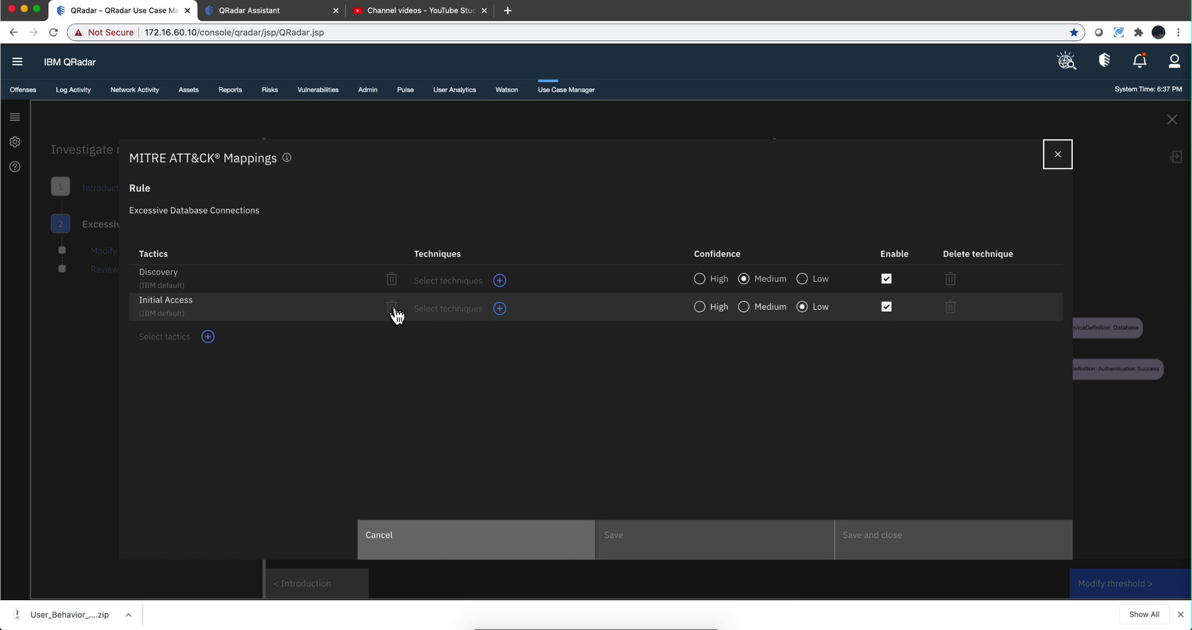
click(888, 280)
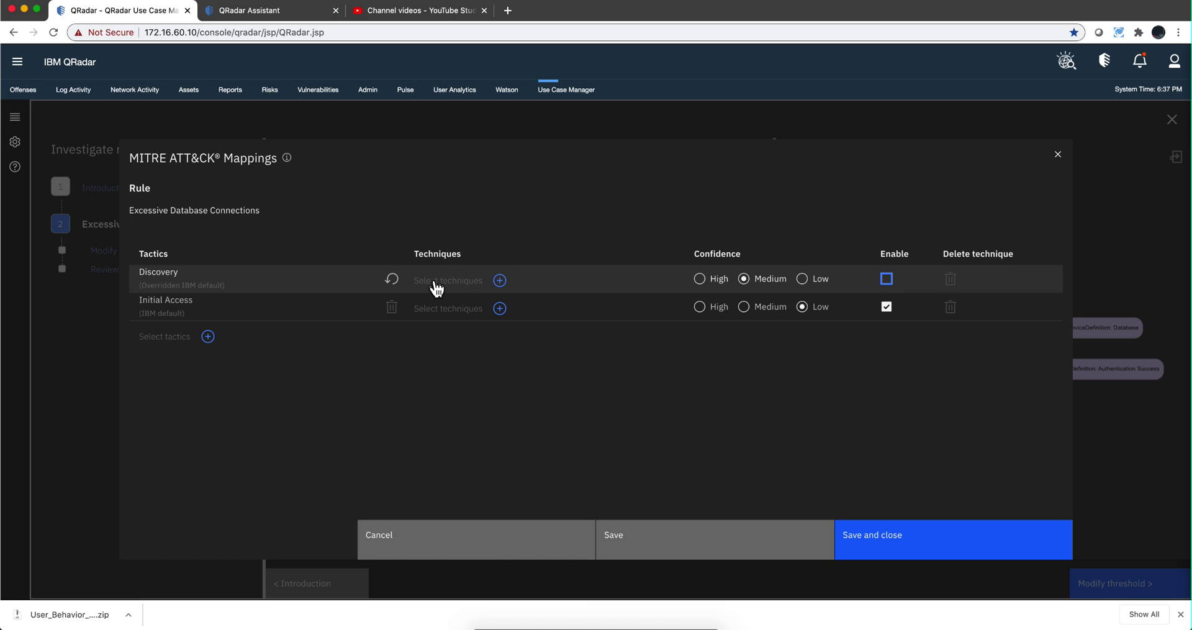
click(394, 281)
click(888, 280)
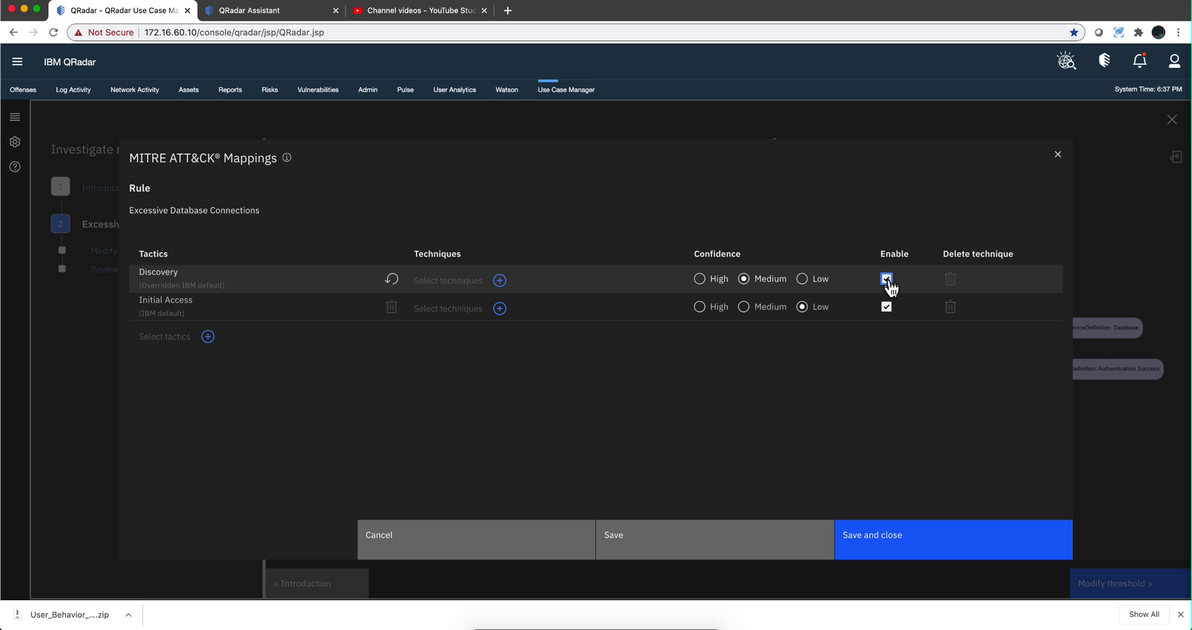
click(843, 541)
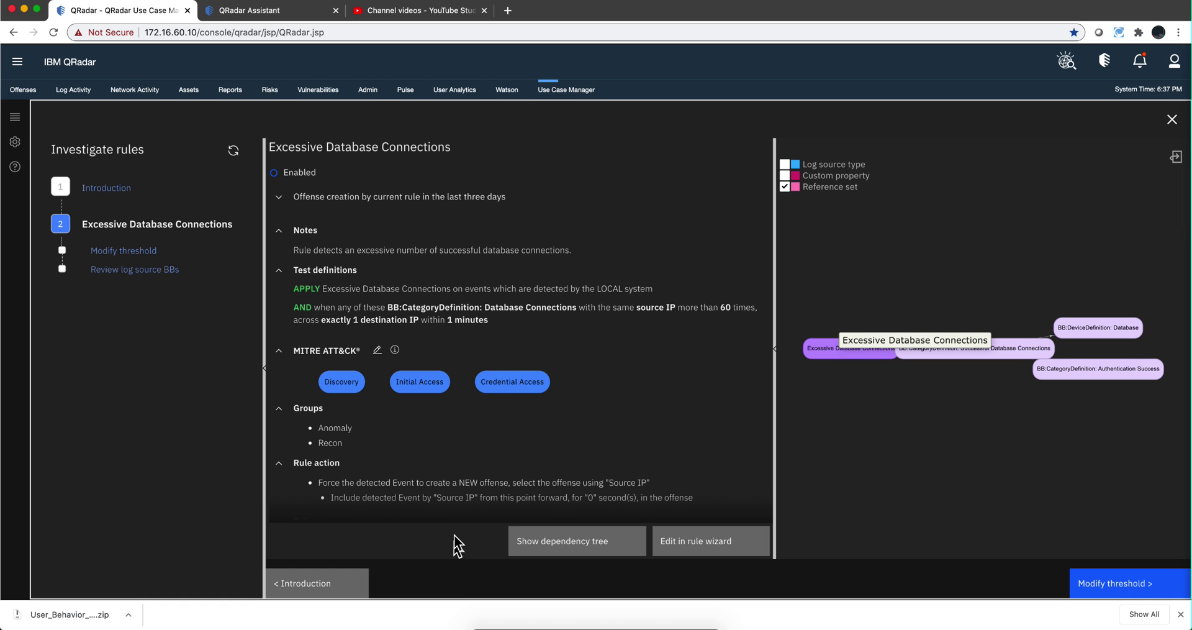
Step: Map the Discovery tactic to the techniques T1482 Domain Trust Discovery and T1083 File and Directory Discovery, both with Medium confidence
click(377, 349)
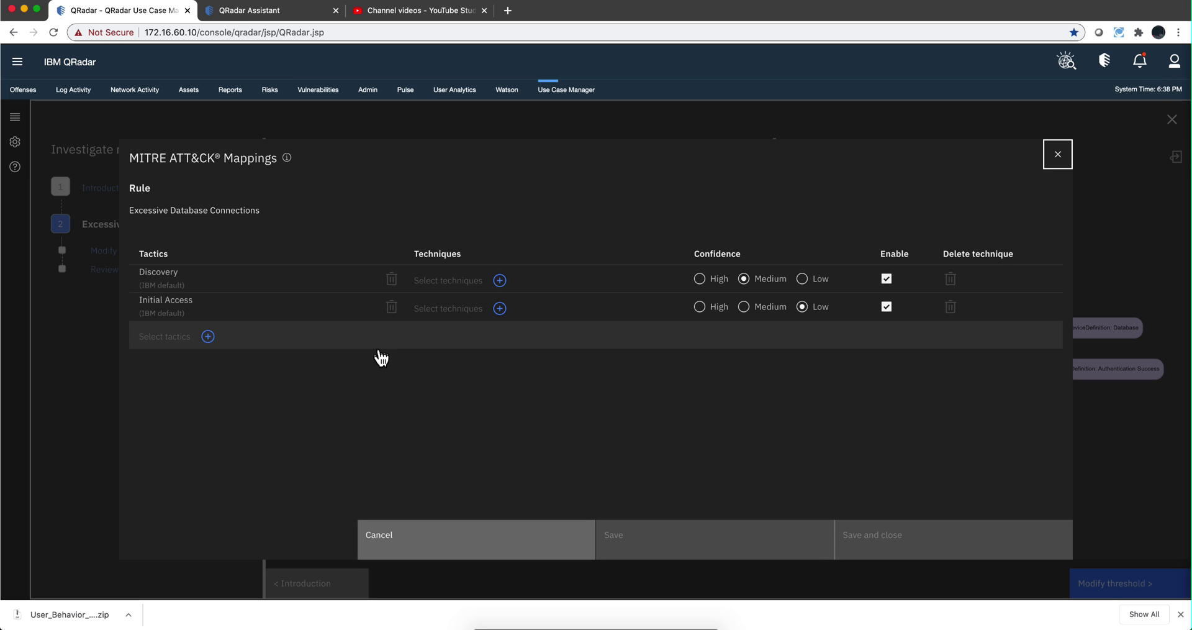
click(500, 281)
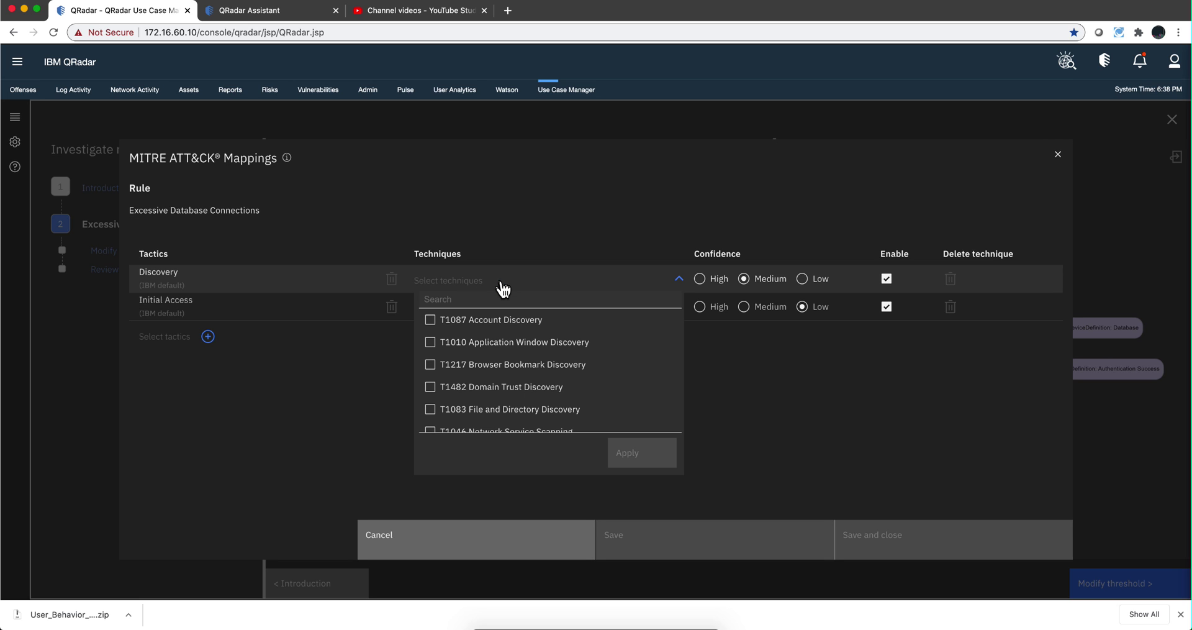
click(430, 386)
click(430, 408)
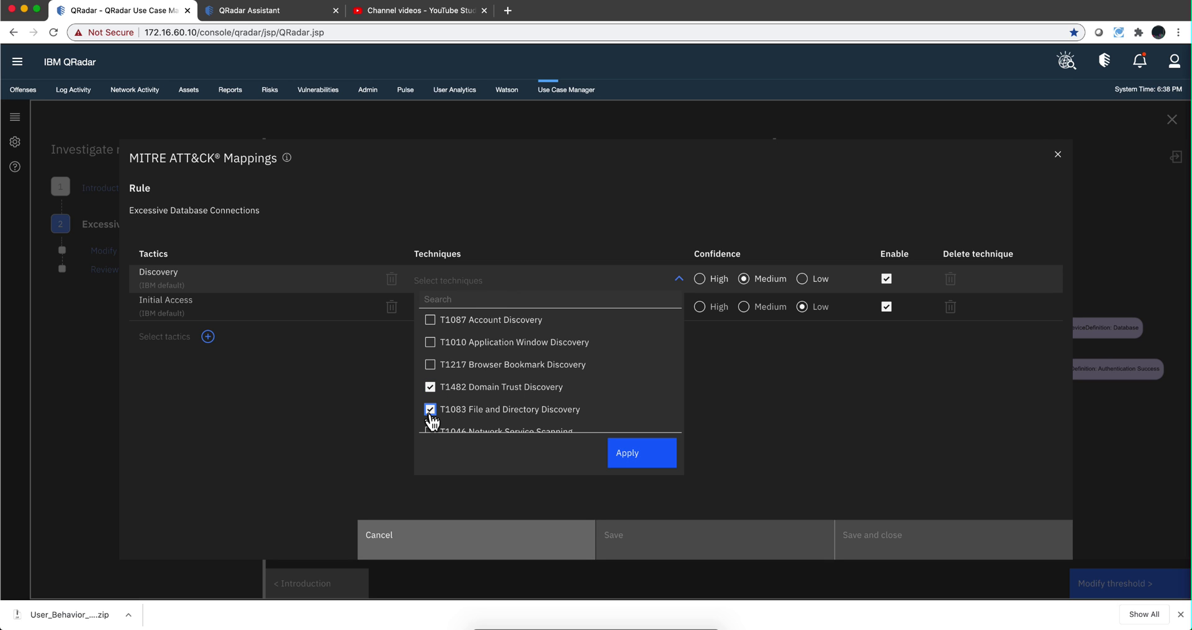
click(627, 456)
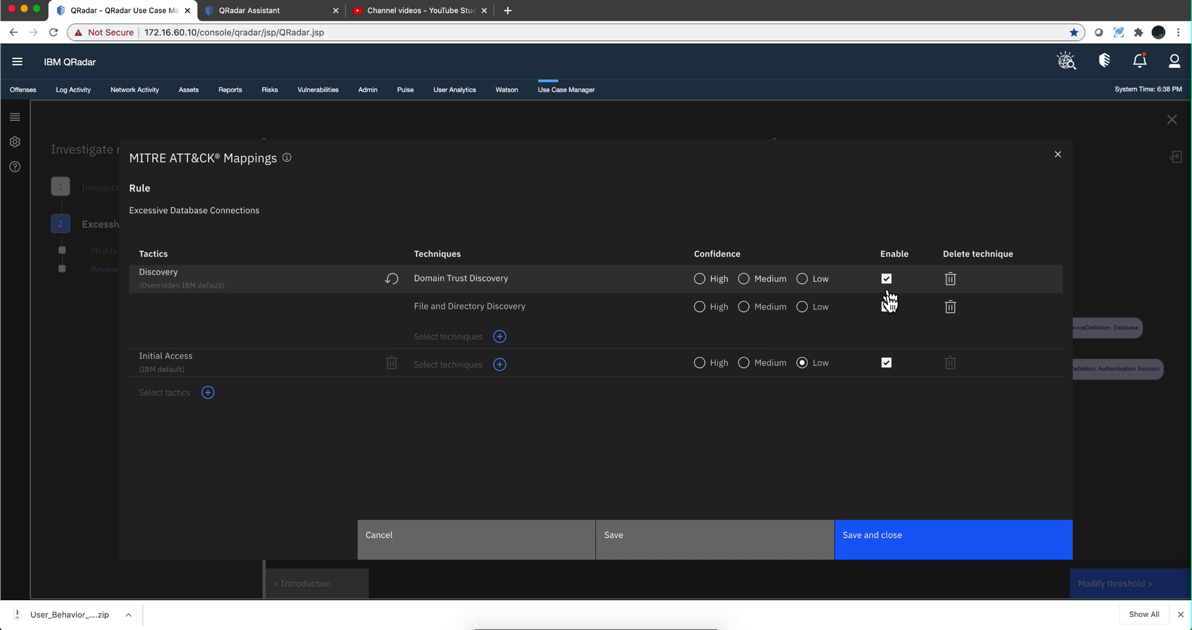
click(746, 307)
click(745, 280)
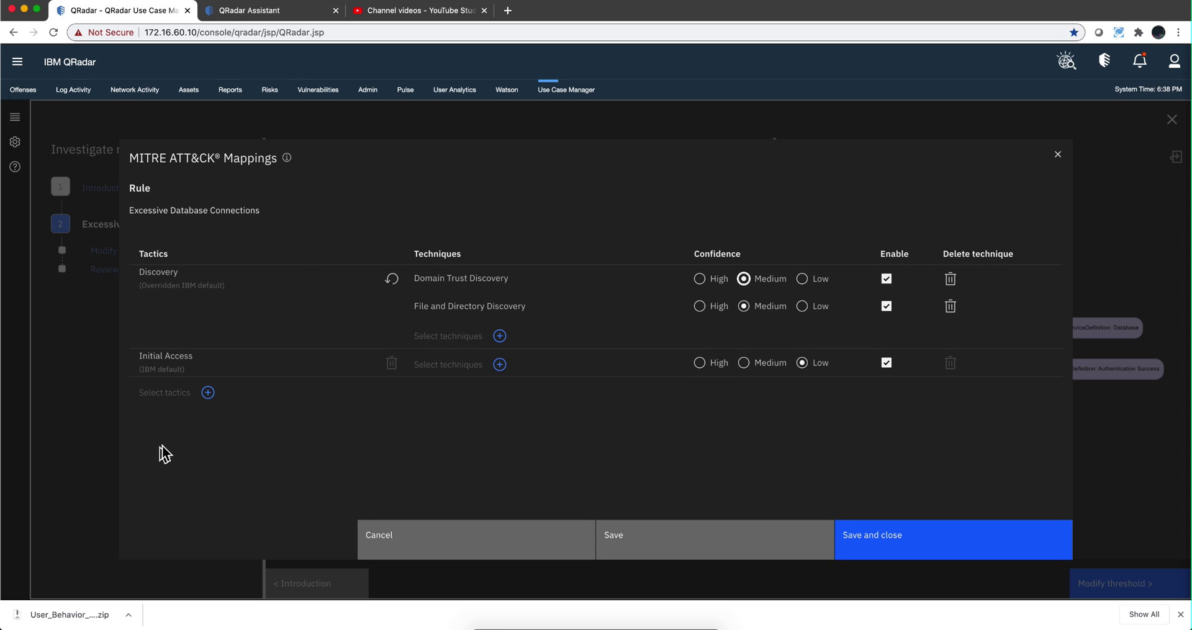
Step: Add the TA0004 Privilege Escalation tactic with Medium confidence to the rule's MITRE ATT&CK mappings and save them
click(205, 404)
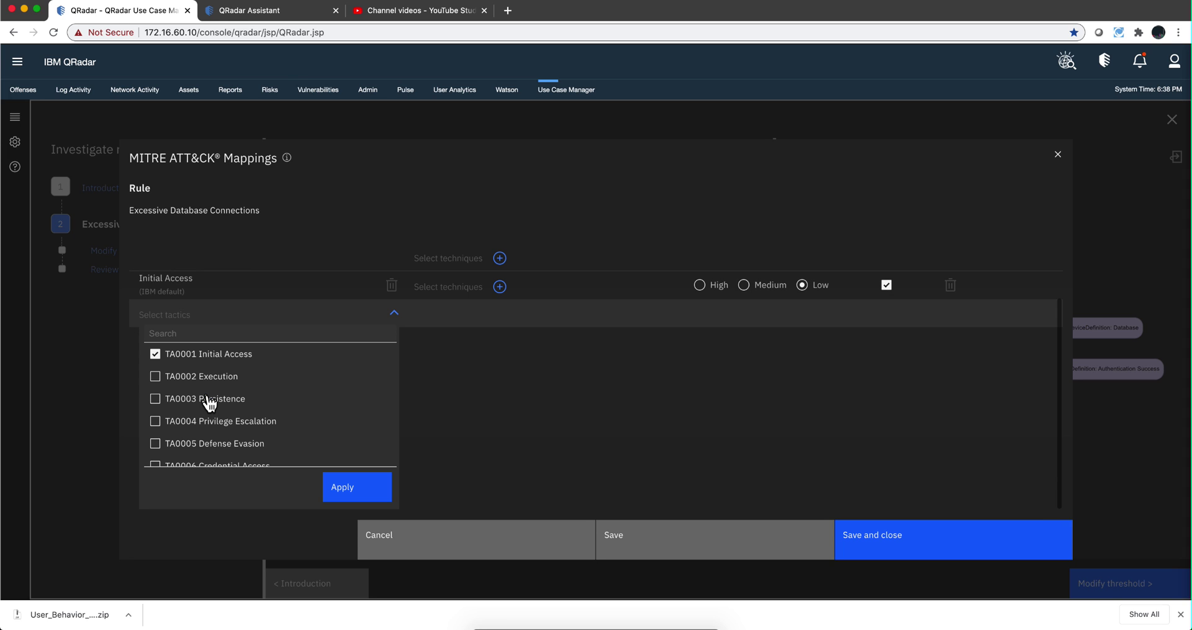
click(155, 421)
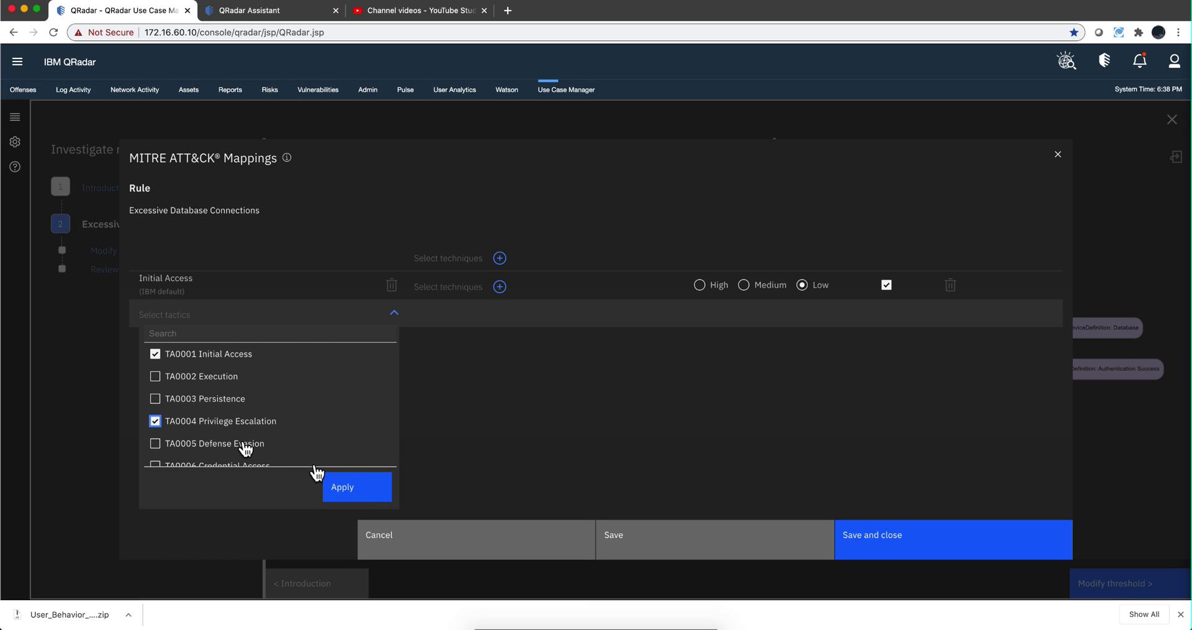
click(365, 490)
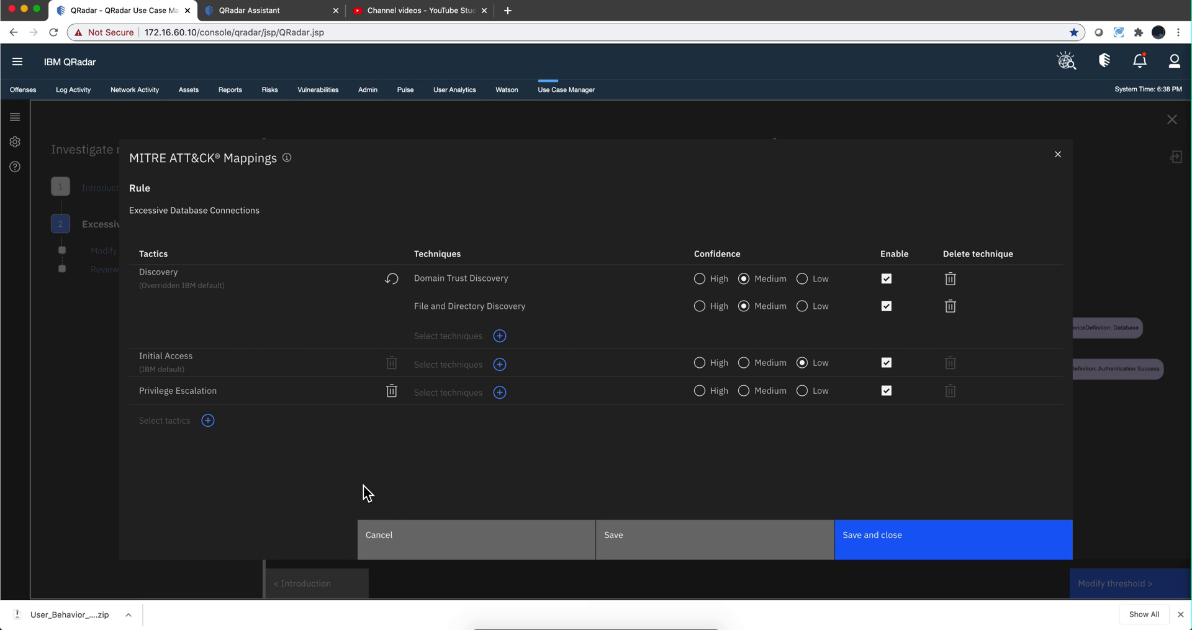
click(209, 421)
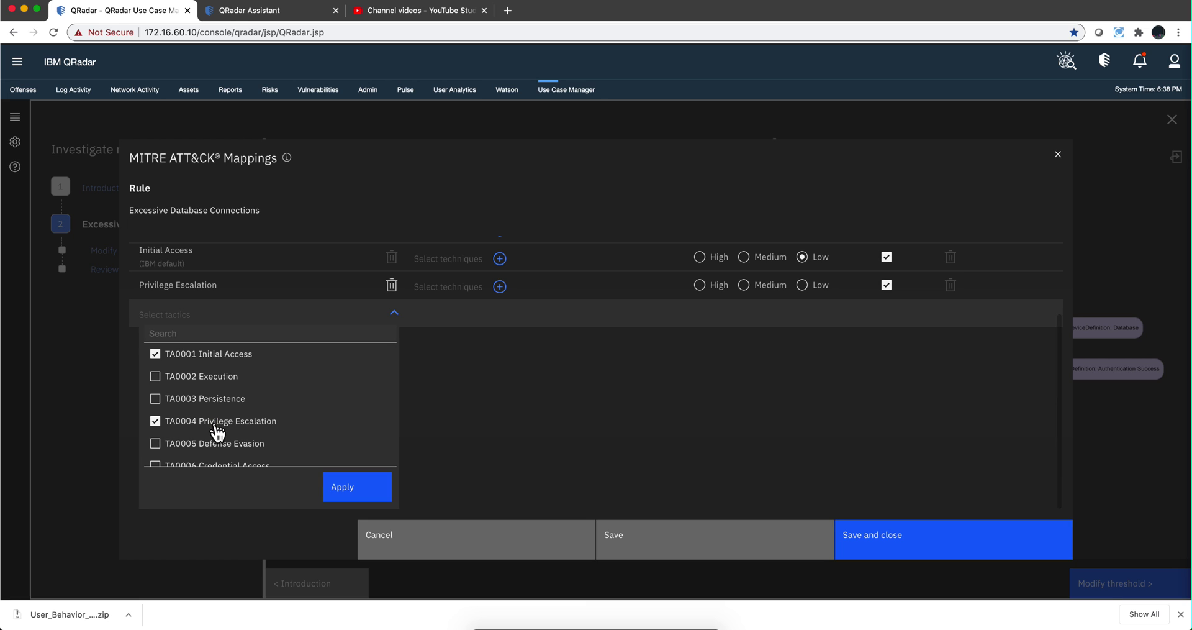
click(357, 491)
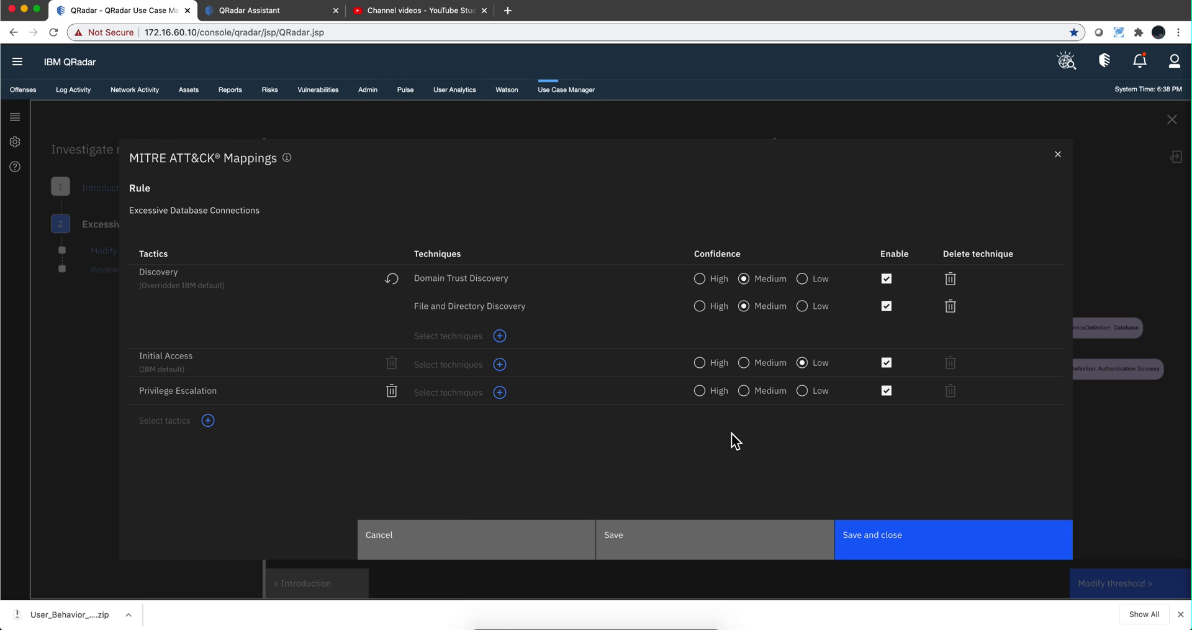
click(745, 391)
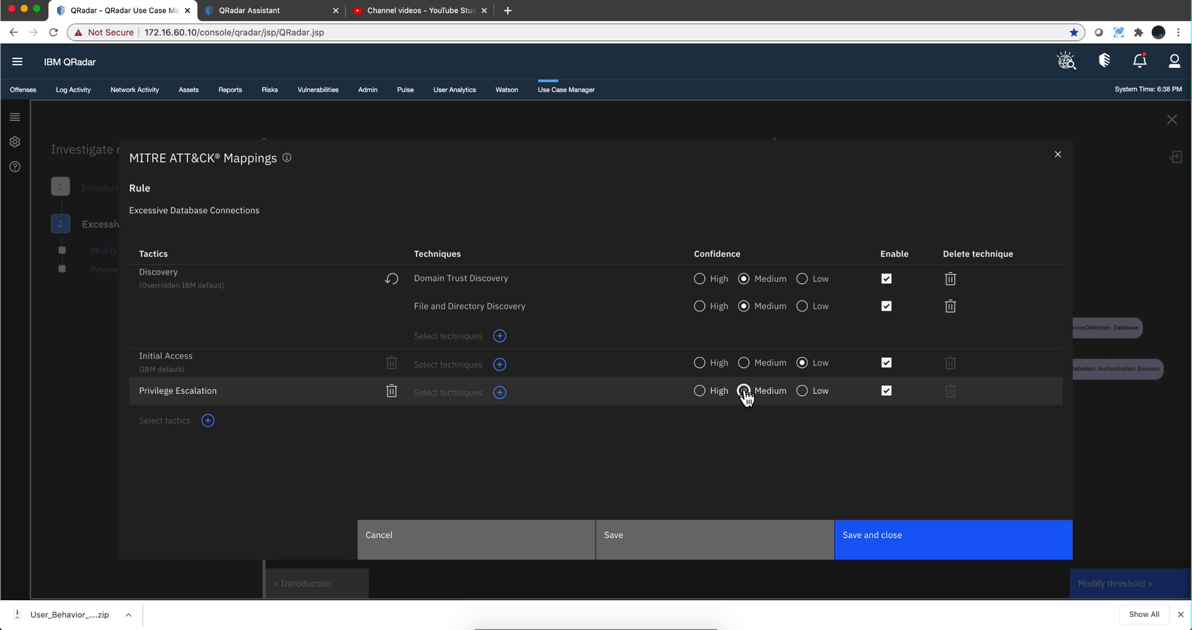
click(881, 553)
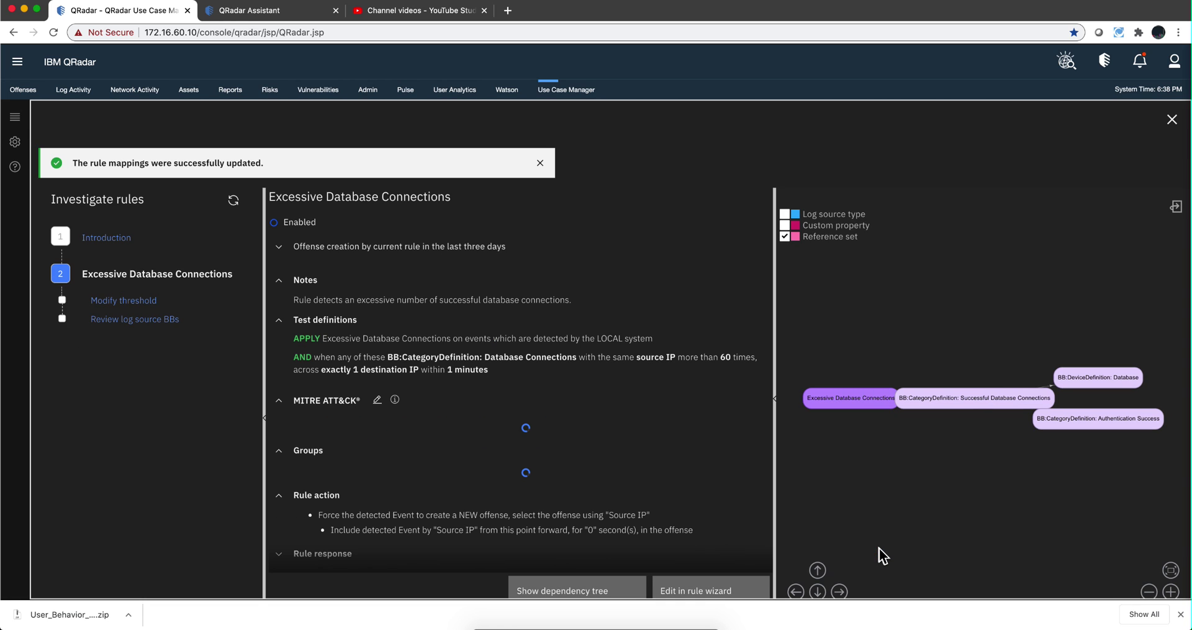
scroll(882, 554, down, 1)
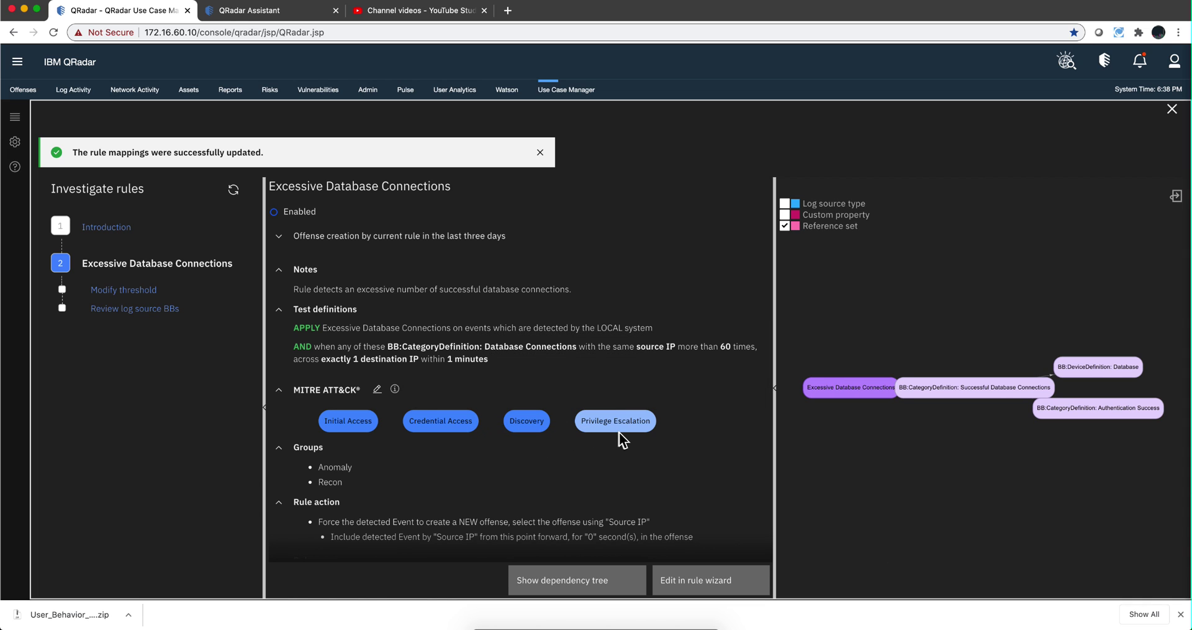
mouse_move(619, 421)
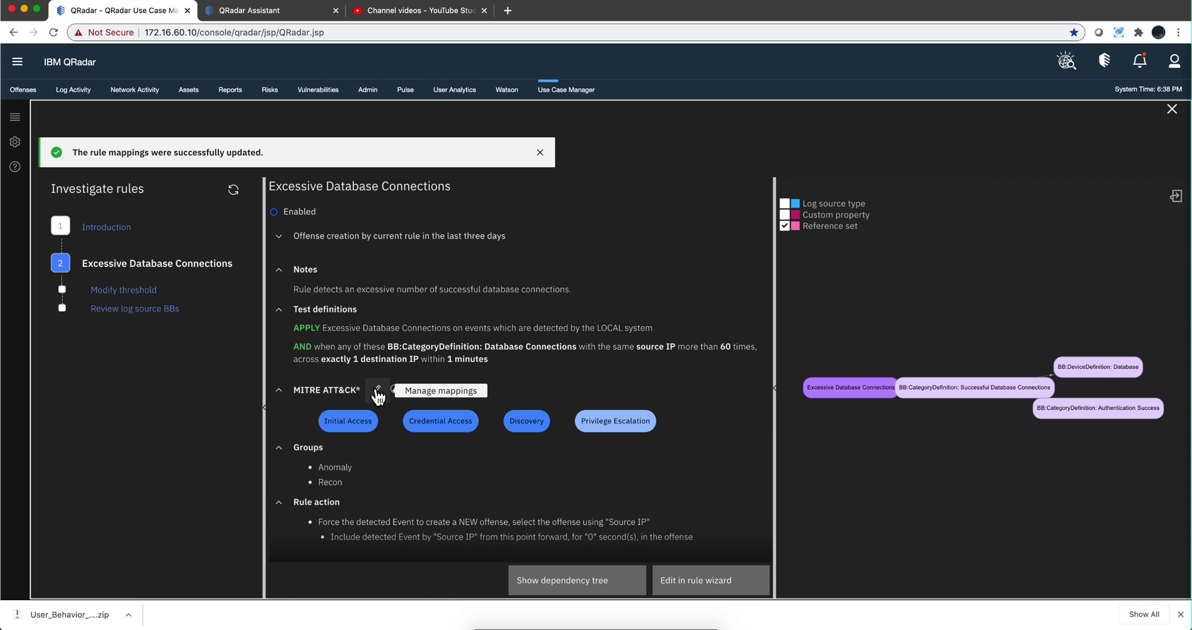
Step: Restore the Discovery tactic to its IBM default, delete the Privilege Escalation tactic from the rule's mappings, and save
click(377, 391)
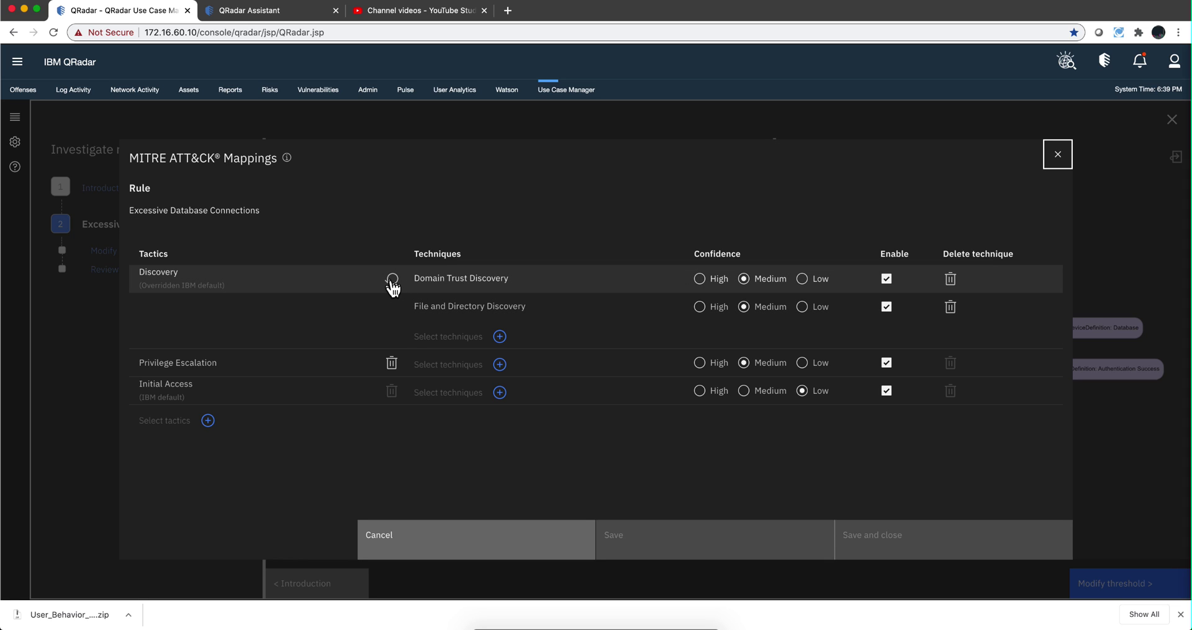
click(392, 281)
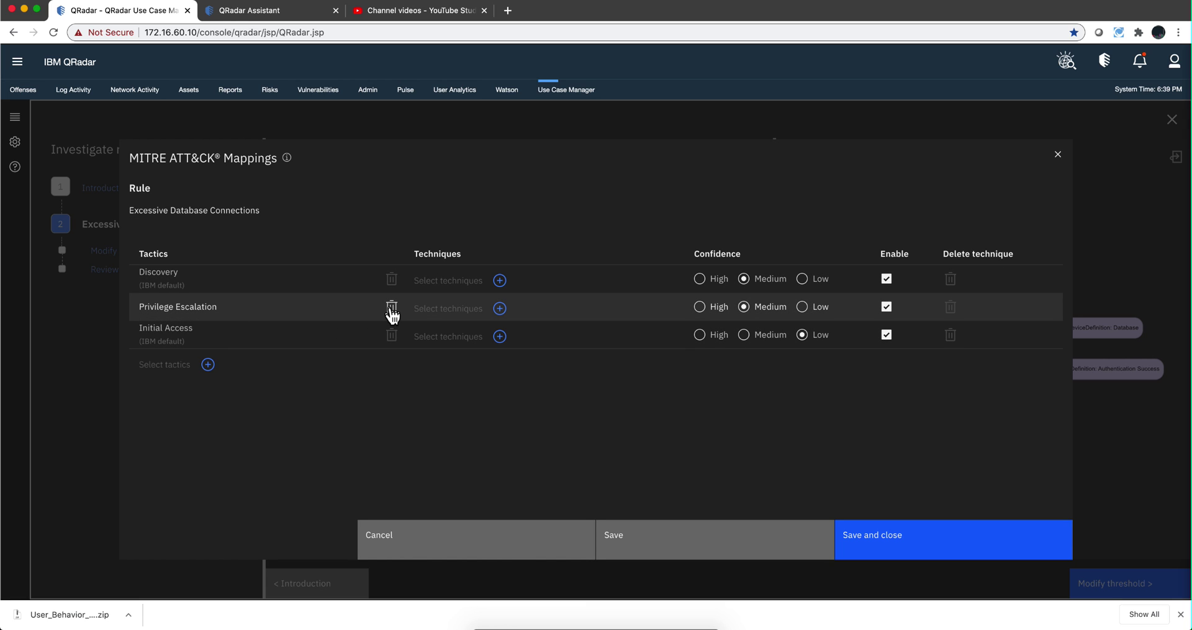
click(392, 307)
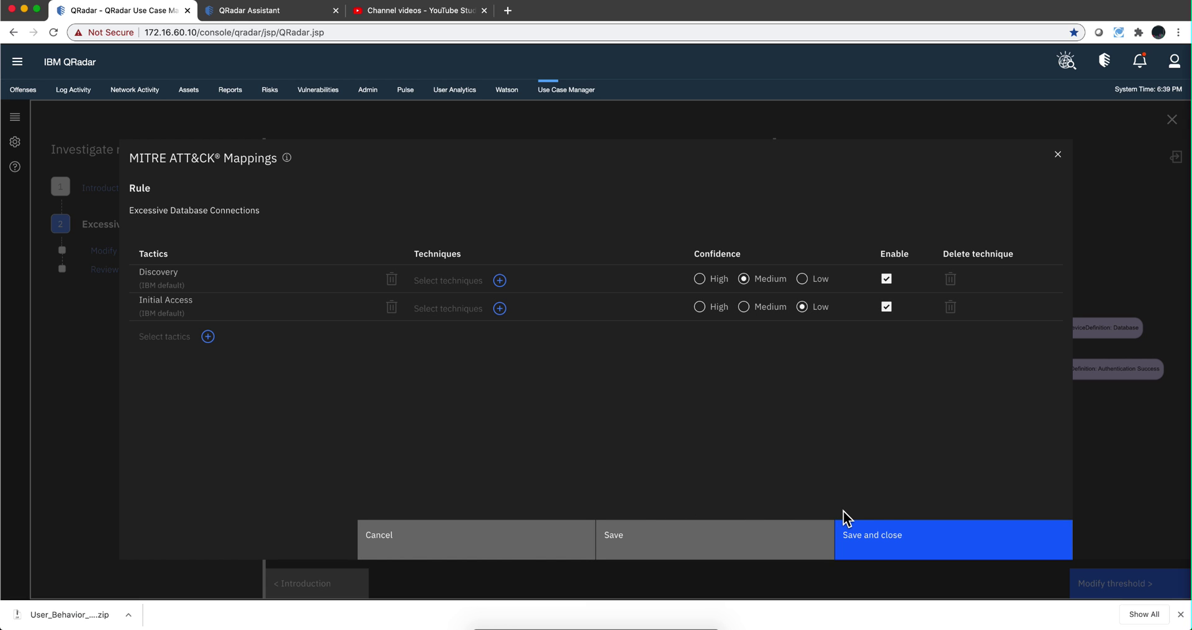
click(902, 540)
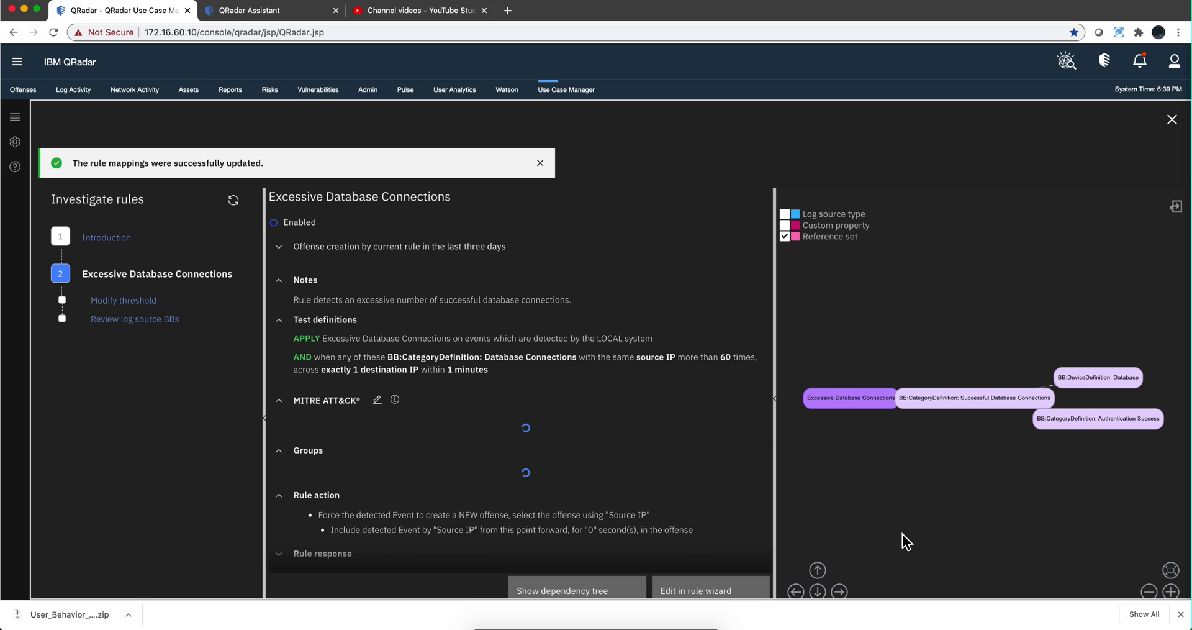
scroll(902, 540, down, 1)
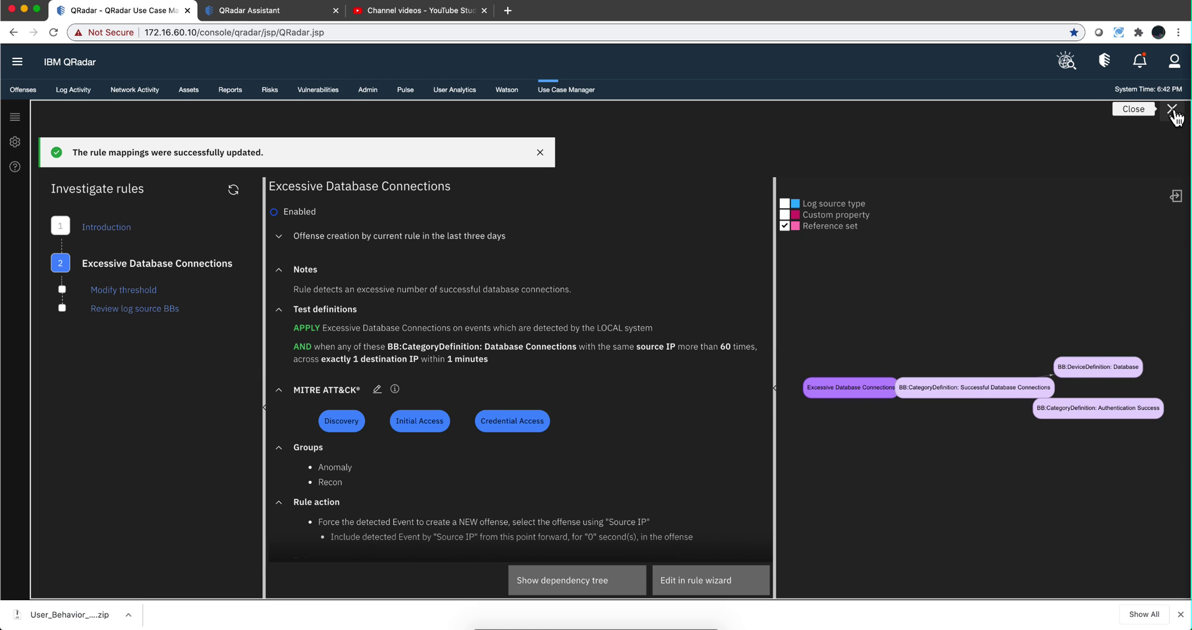
Step: Close the rule investigation and examine the variants offered for the Mitre Tactic and Technique columns in the rules table's column settings
click(1172, 110)
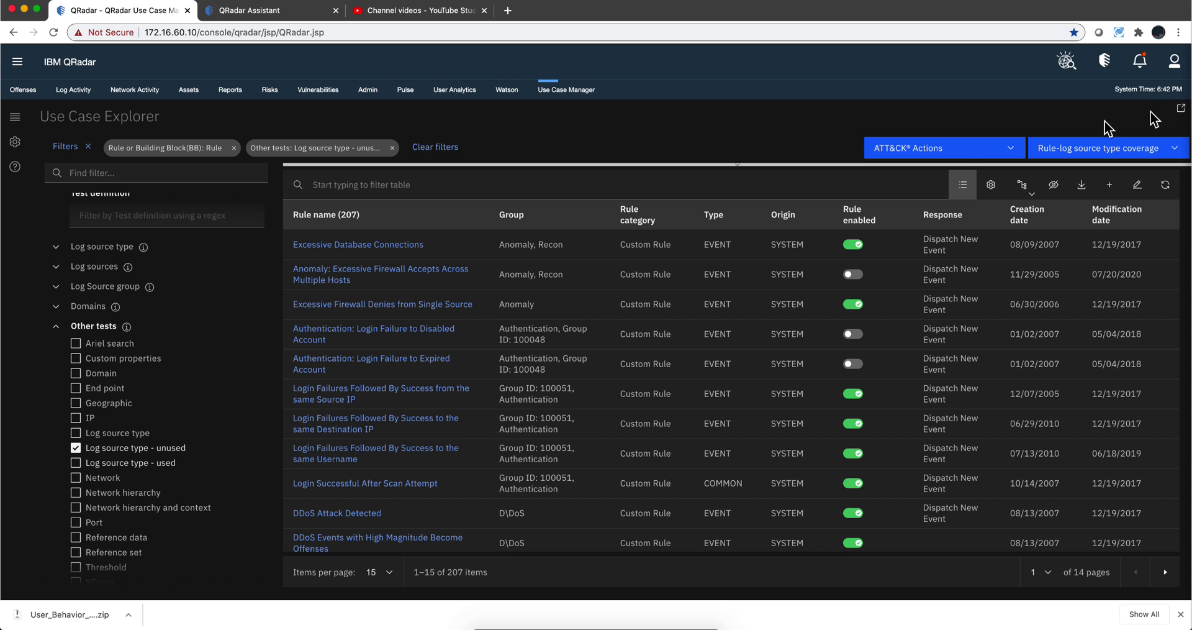
click(991, 185)
scroll(629, 326, down, 10)
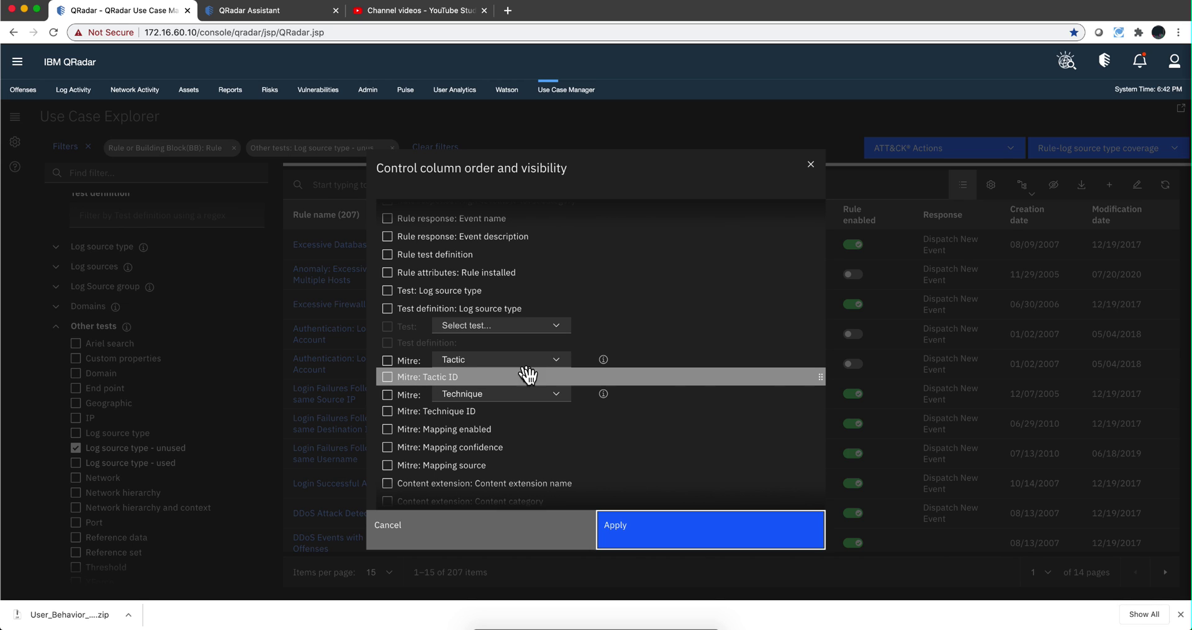
click(545, 363)
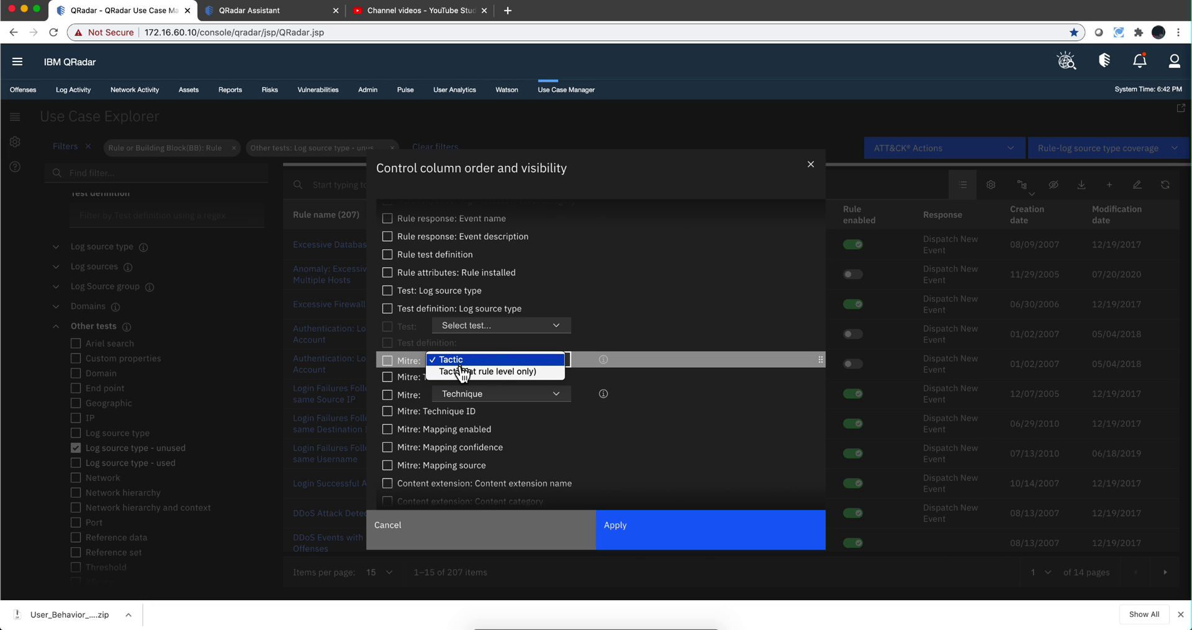
click(526, 394)
click(527, 394)
click(491, 393)
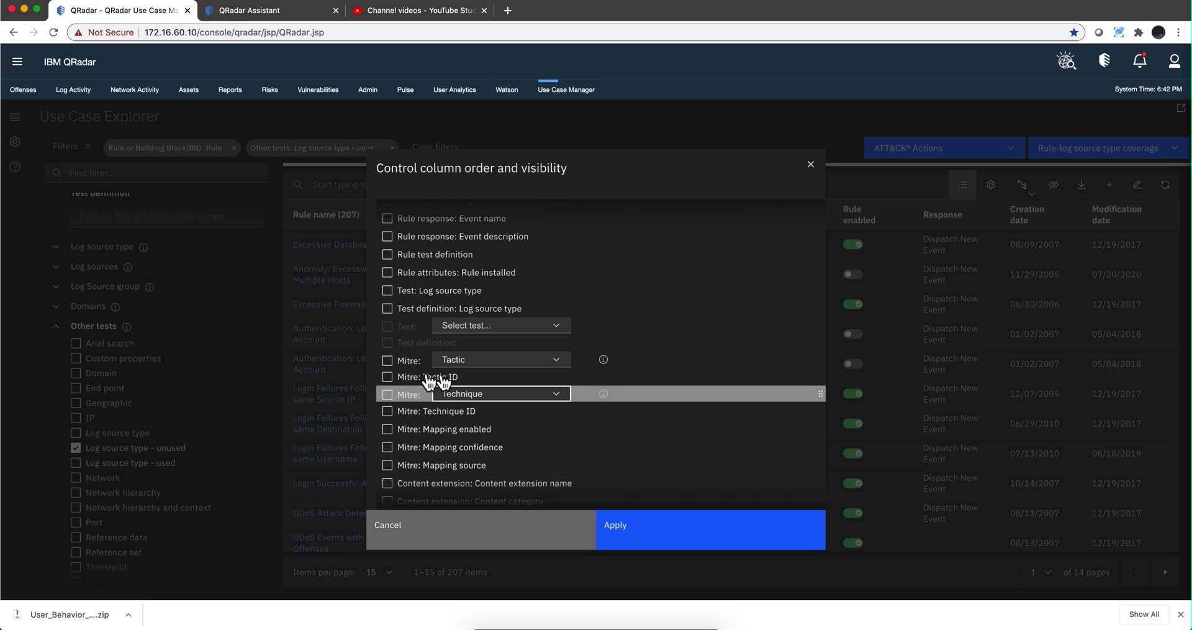
Step: Select the Mitre Tactic ID, Technique ID, Mapping enabled and Mapping source columns for display, and discard the column changes
click(388, 376)
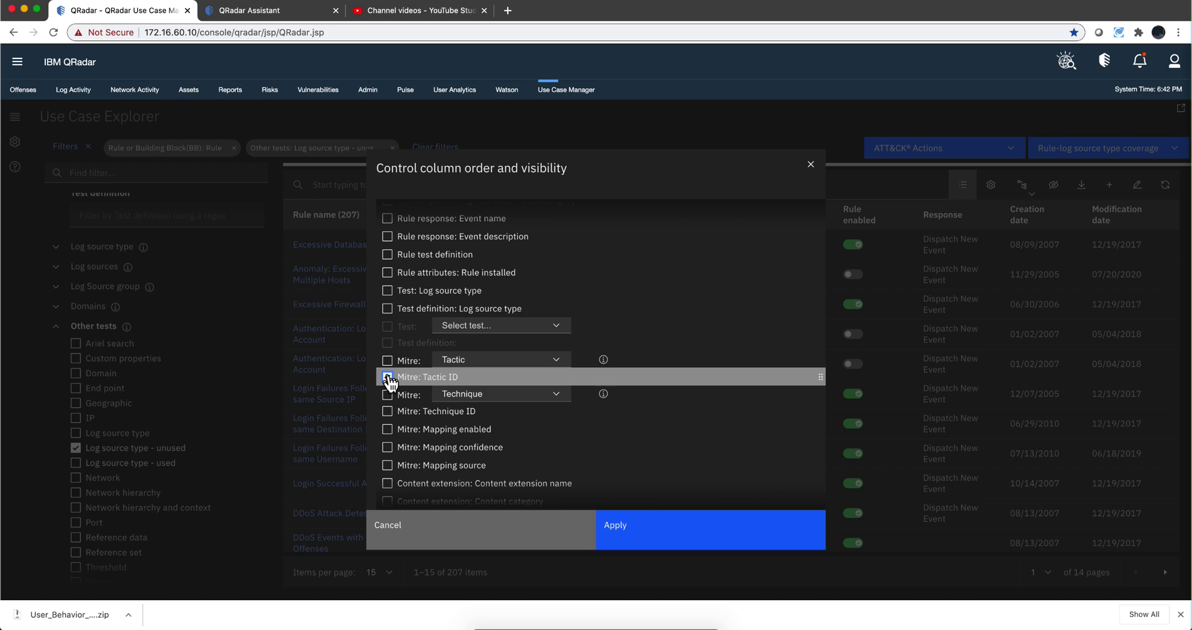
click(388, 411)
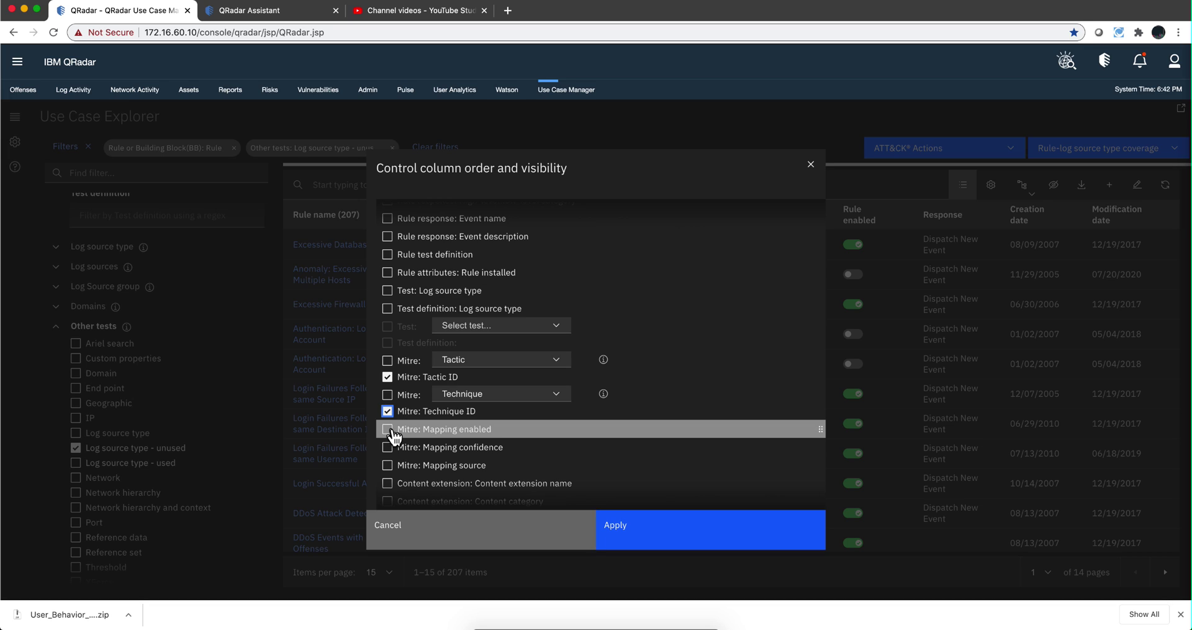
click(392, 428)
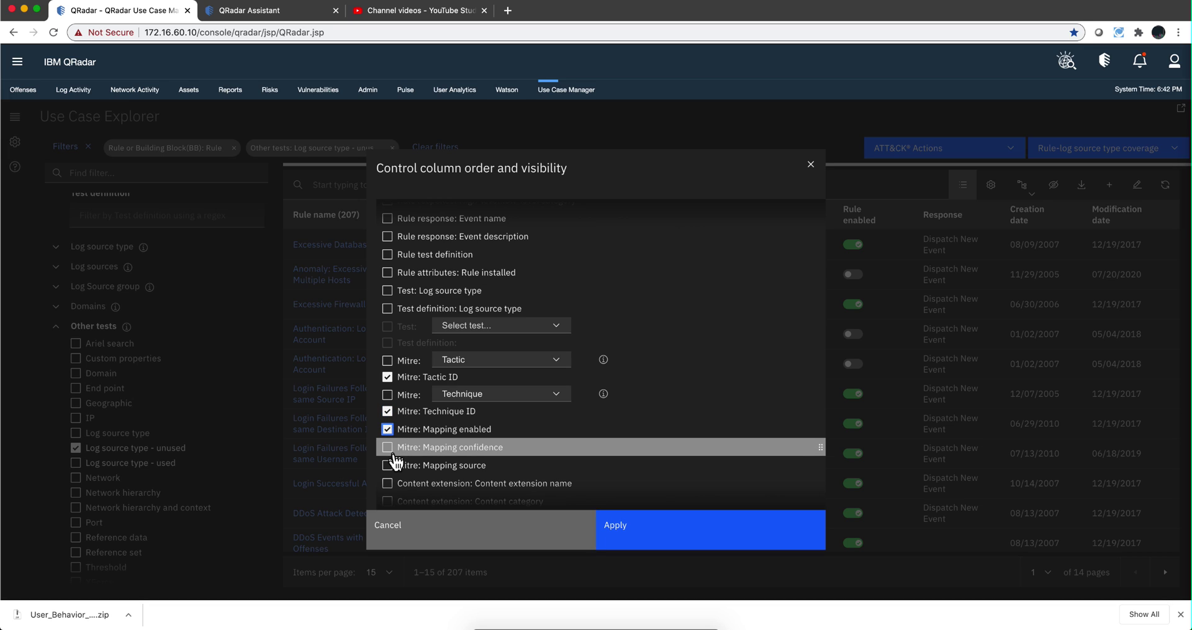
click(388, 466)
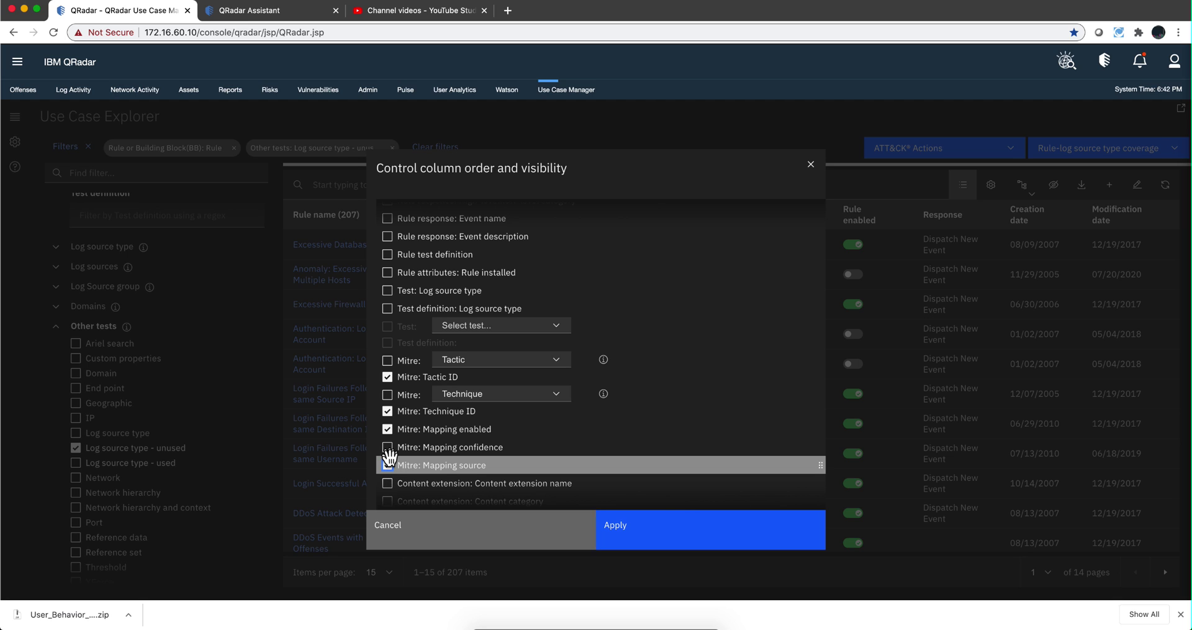
click(442, 537)
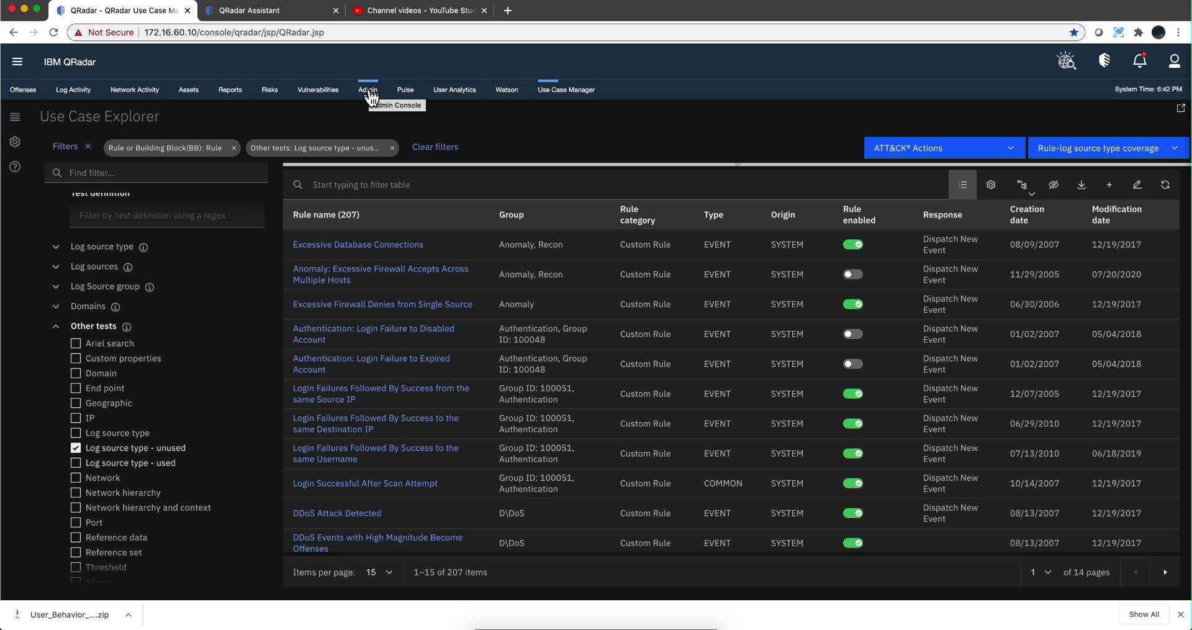
Step: Open the QRadar Use Case Manager API Docs from the Admin console, review the public MITRE endpoints, and close the documentation
click(370, 93)
scroll(285, 372, down, 1)
scroll(284, 372, down, 20)
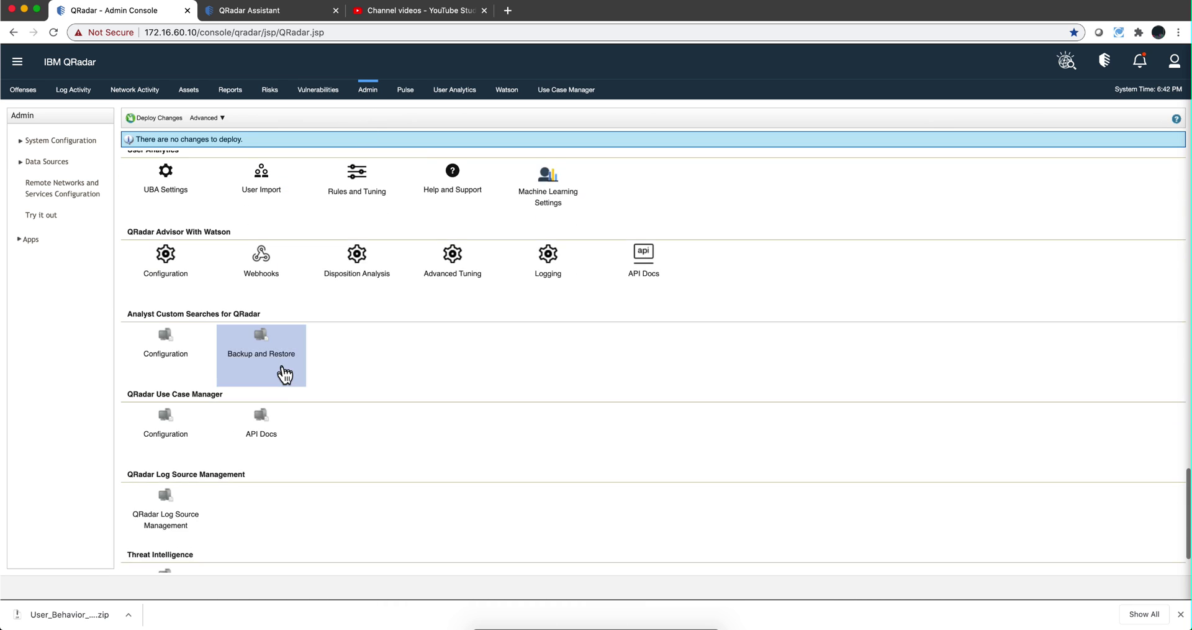
scroll(284, 373, down, 1)
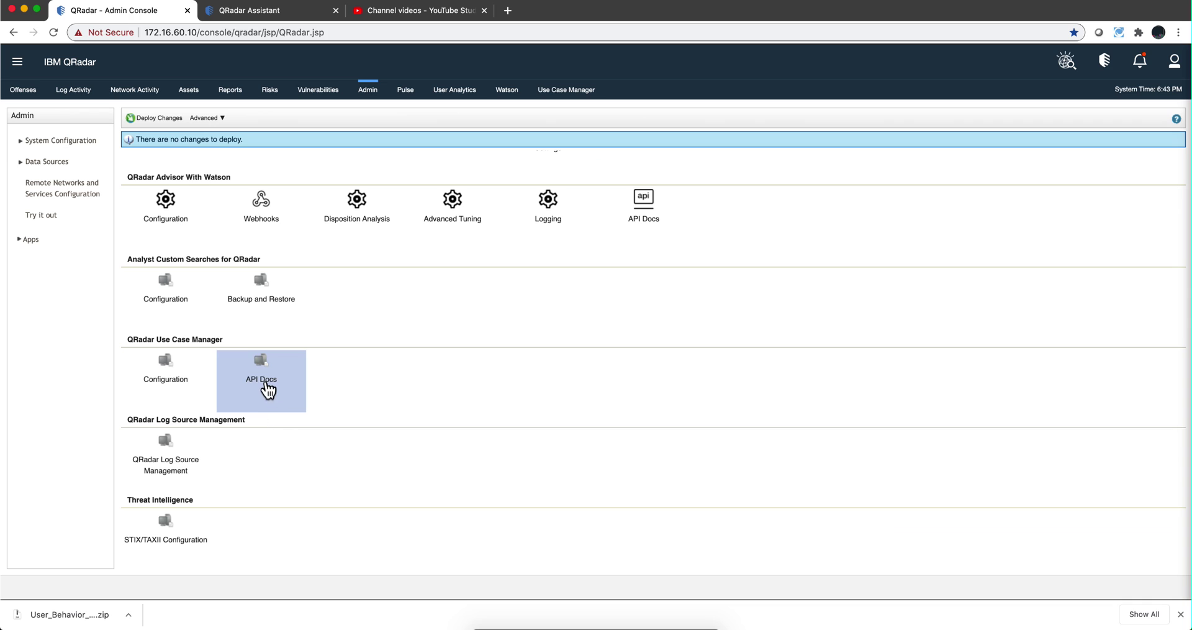
click(268, 388)
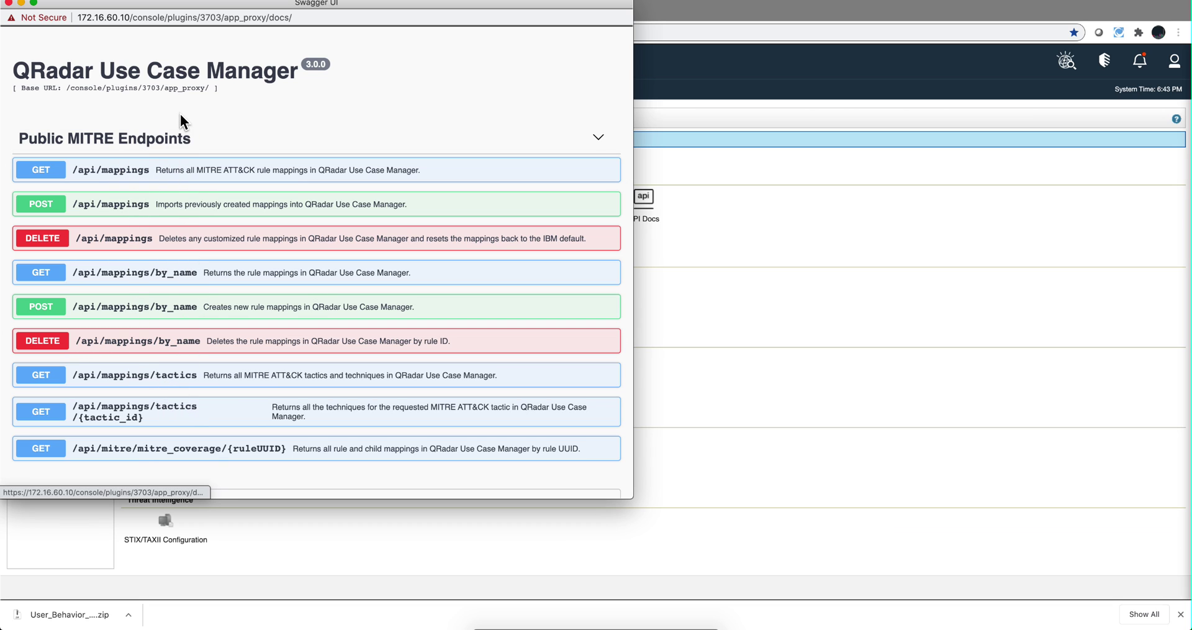
click(9, 3)
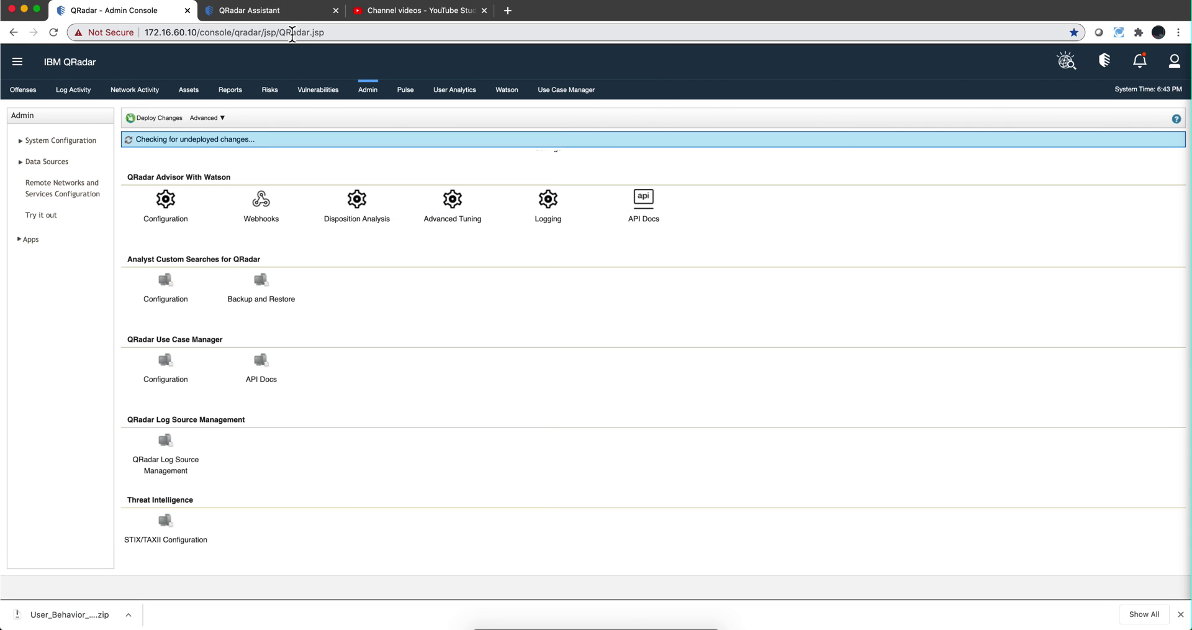
Step: Open the QRadar Use Case Manager configuration from the Admin console, review its MITRE mapping export and data sync settings, and close it
click(566, 92)
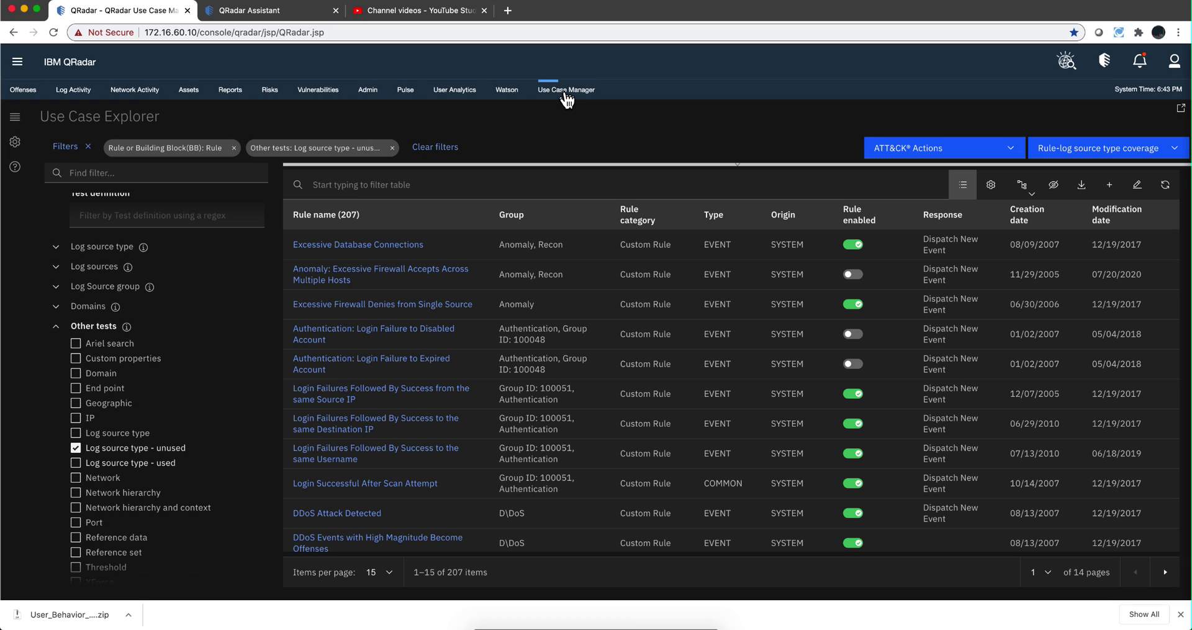
click(369, 95)
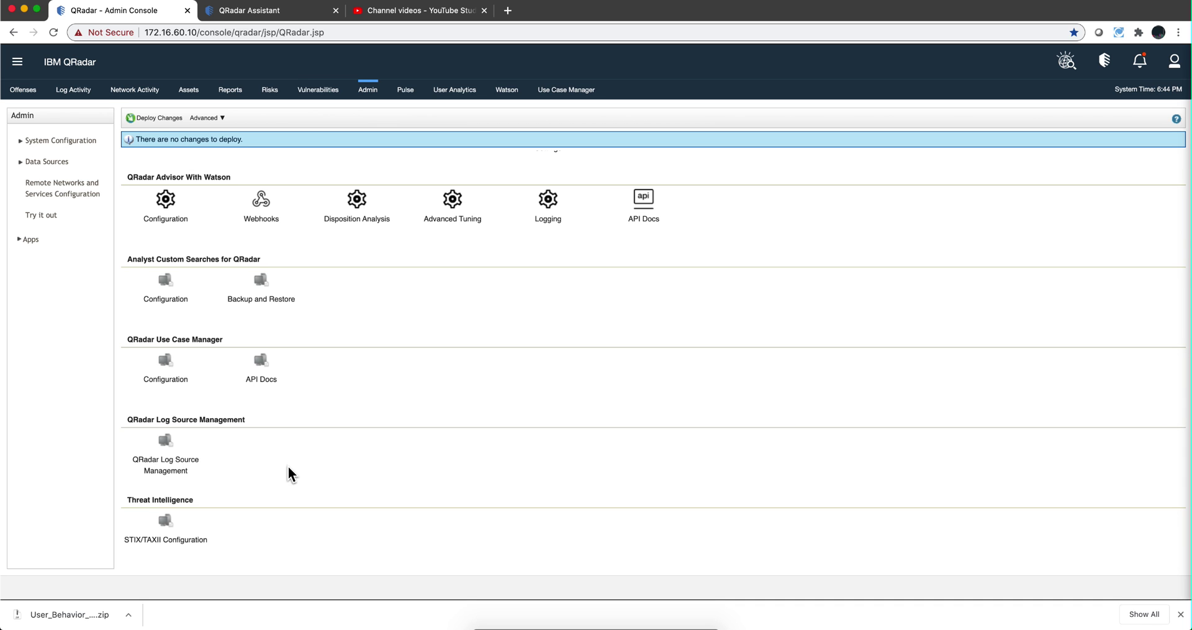
click(174, 371)
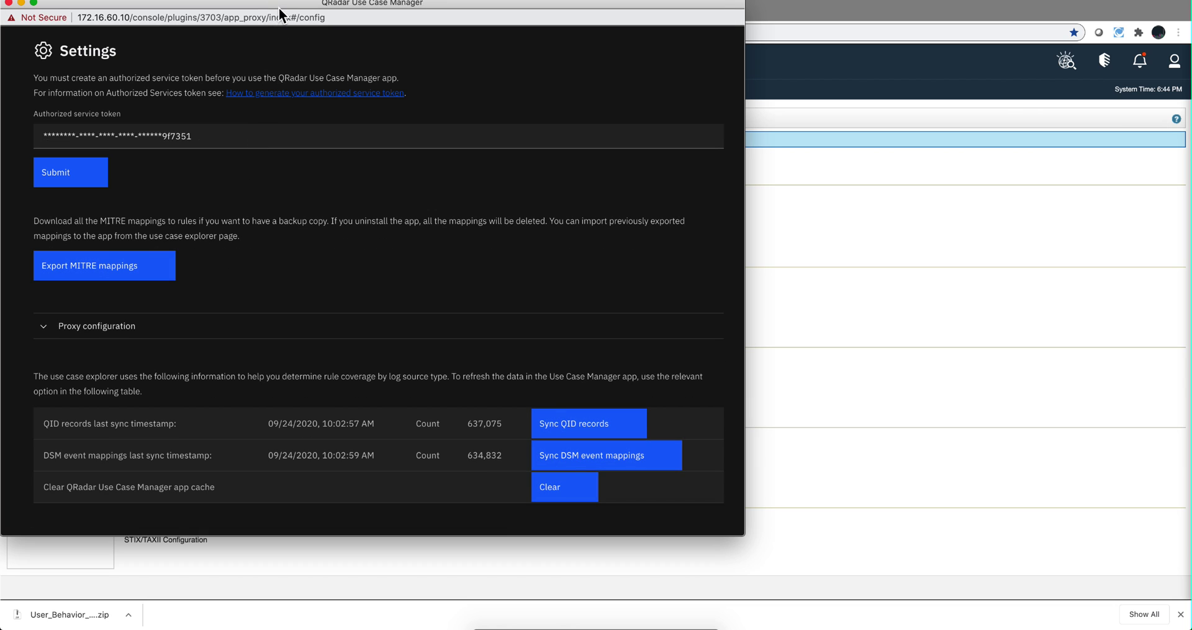
drag(278, 8, 349, 39)
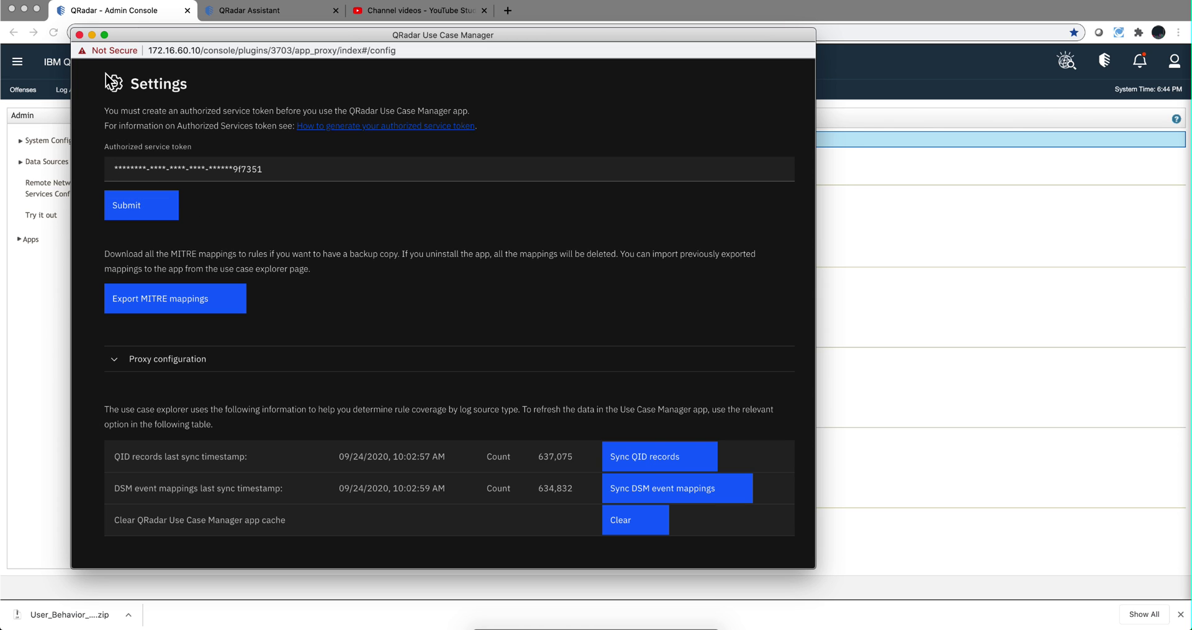
click(79, 34)
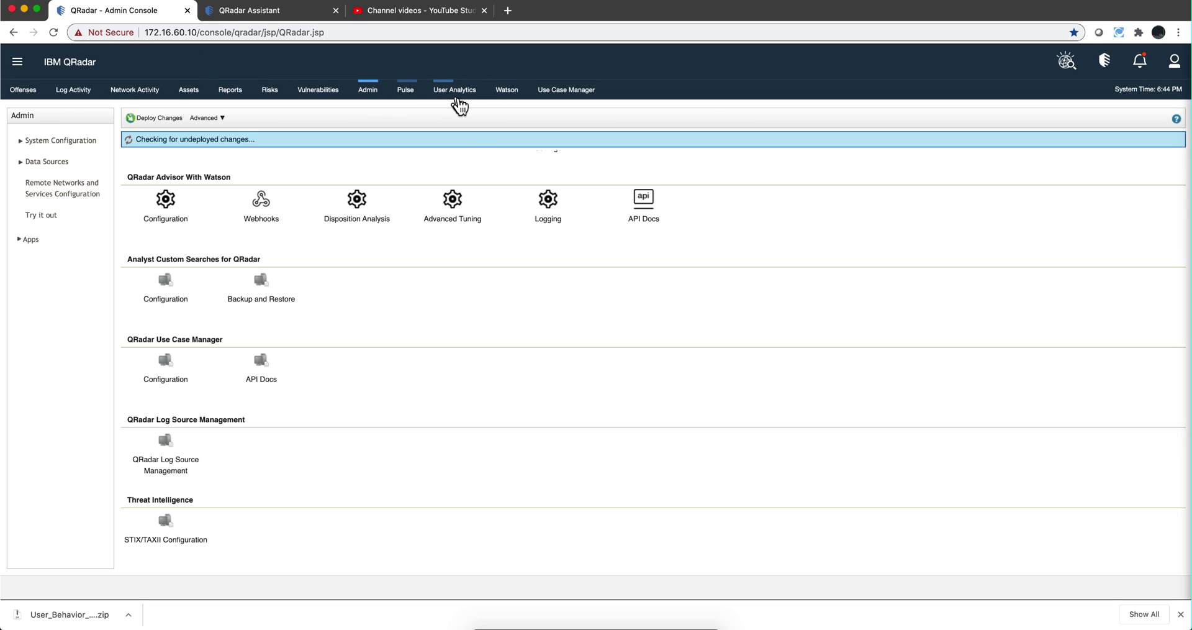
Step: Return to Use Case Manager, display the ATT&CK coverage map and report, and hide the filters to widen the map
click(578, 95)
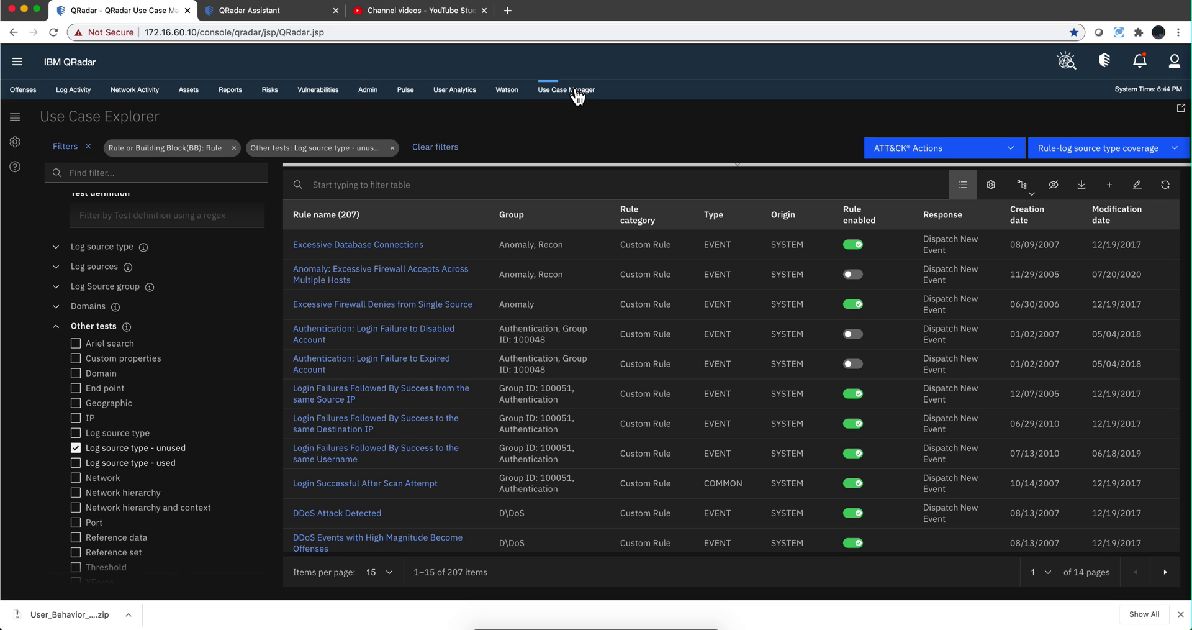
click(948, 149)
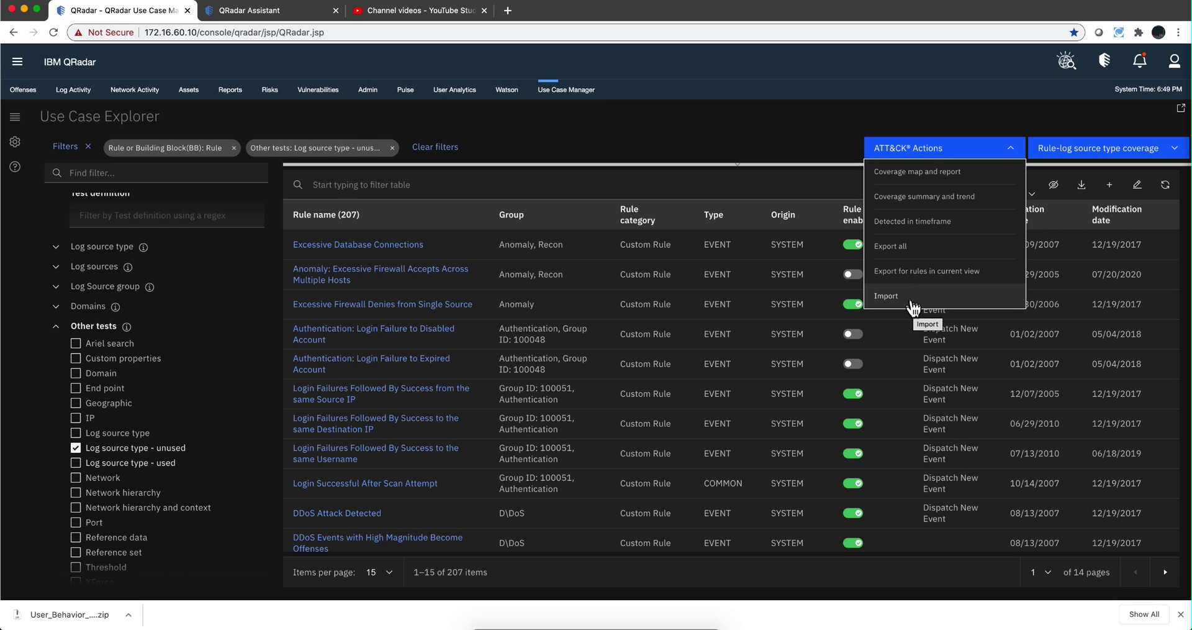
click(935, 171)
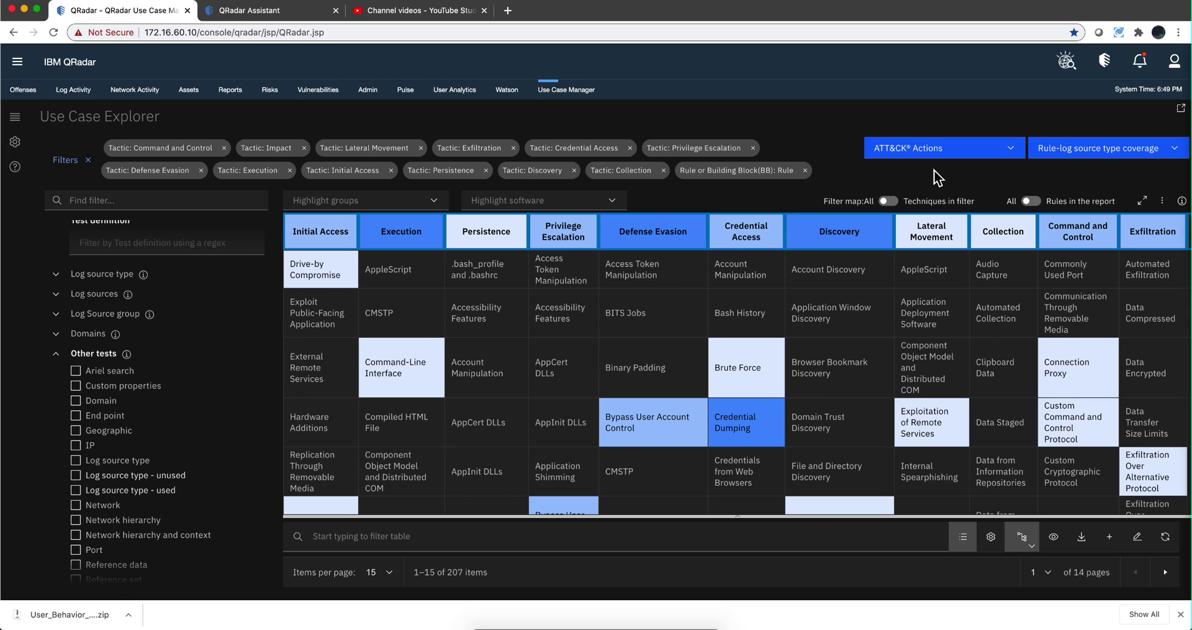
click(86, 168)
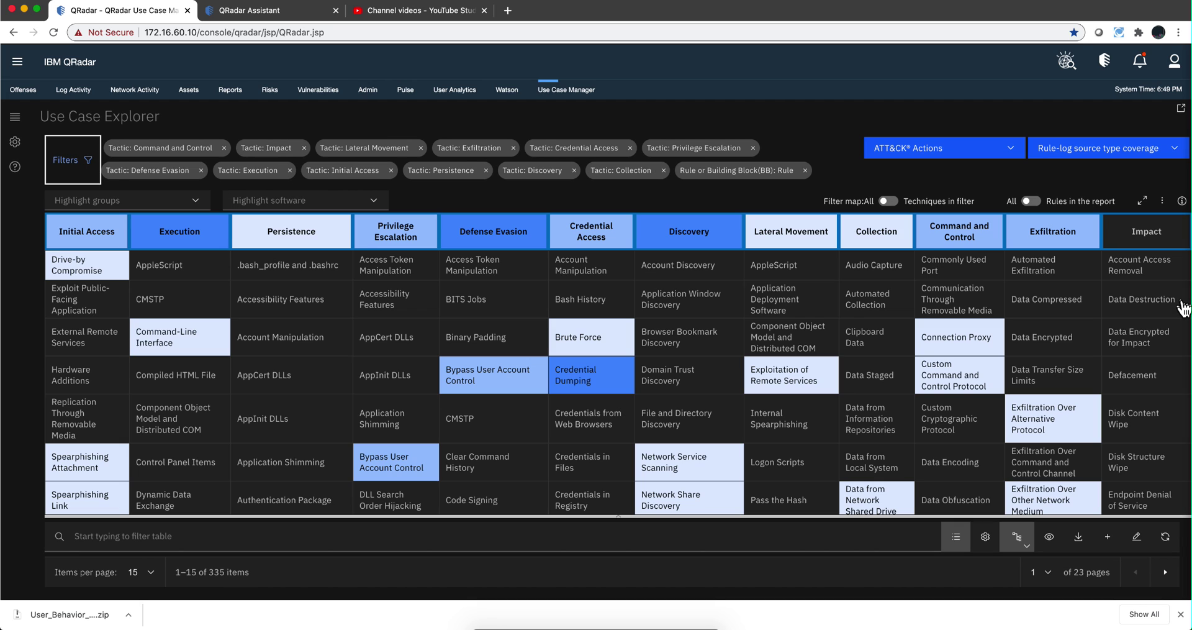
Step: Examine which techniques have rule coverage under each tactic in the ATT&CK coverage map, including in its maximized view
scroll(1183, 308, down, 3)
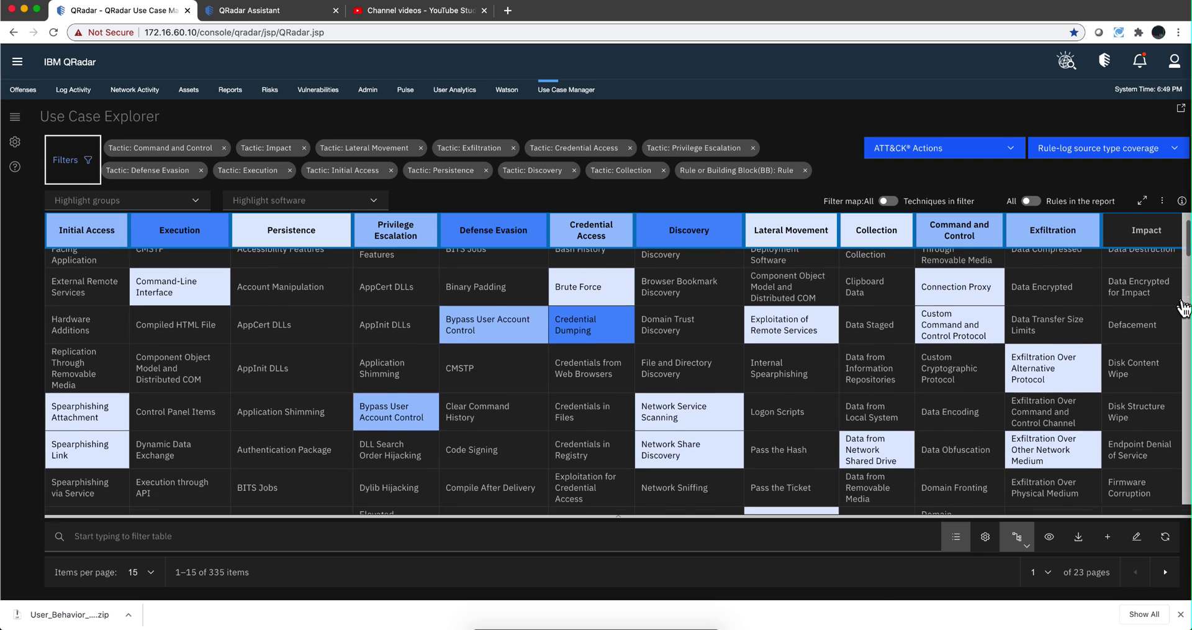
scroll(1184, 307, down, 15)
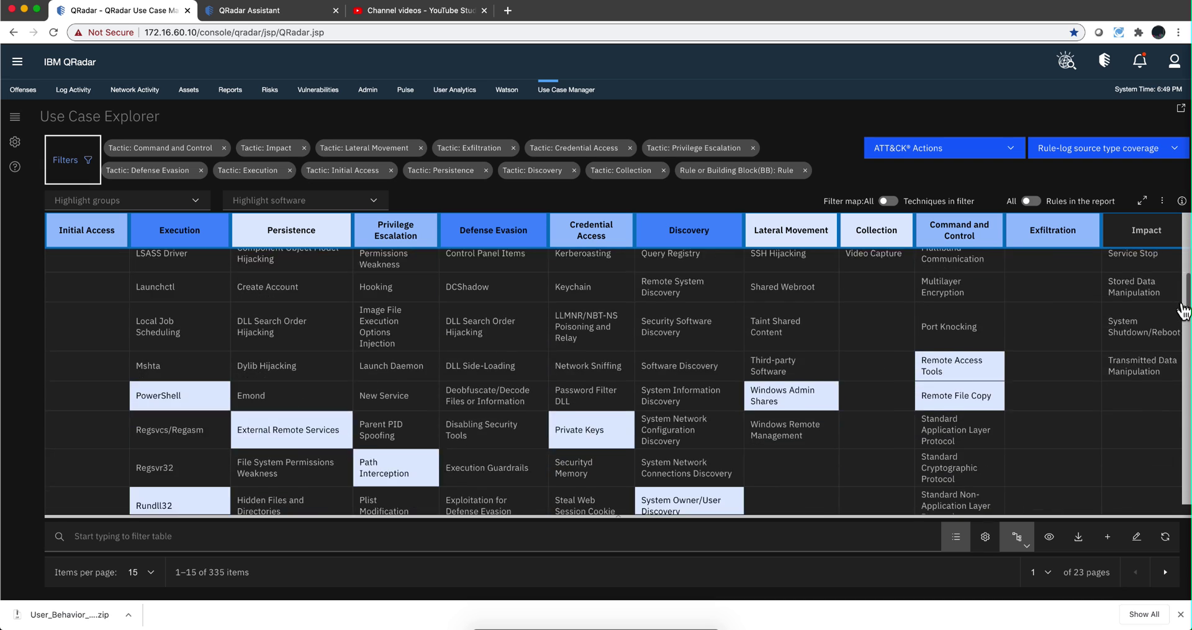
scroll(1183, 307, up, 18)
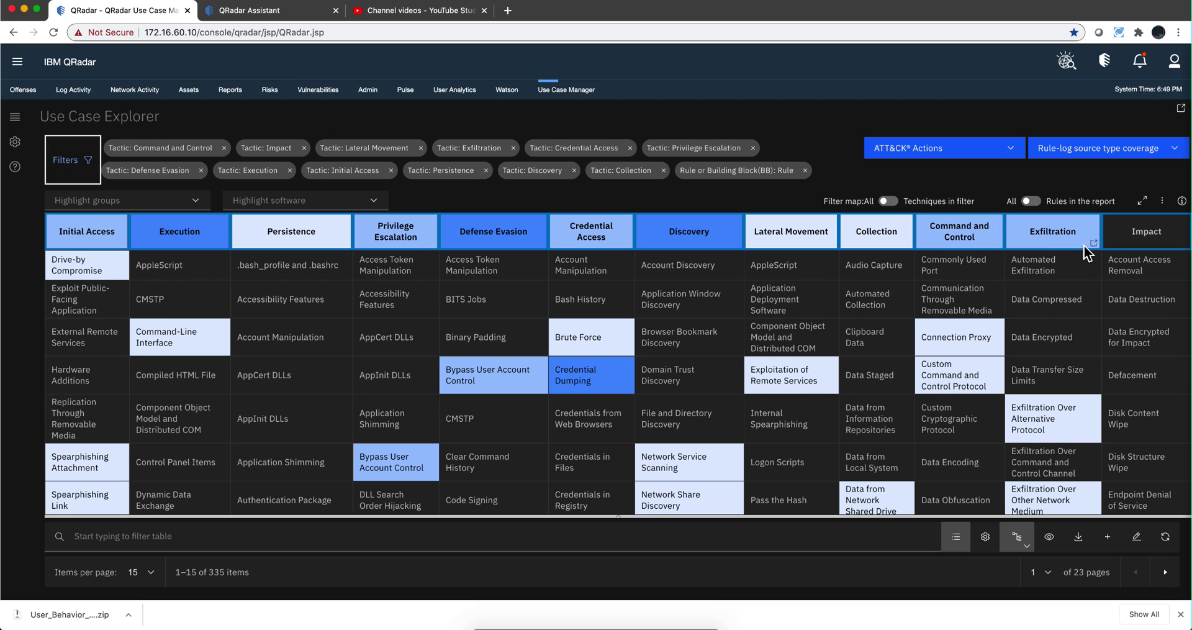
scroll(1161, 300, down, 3)
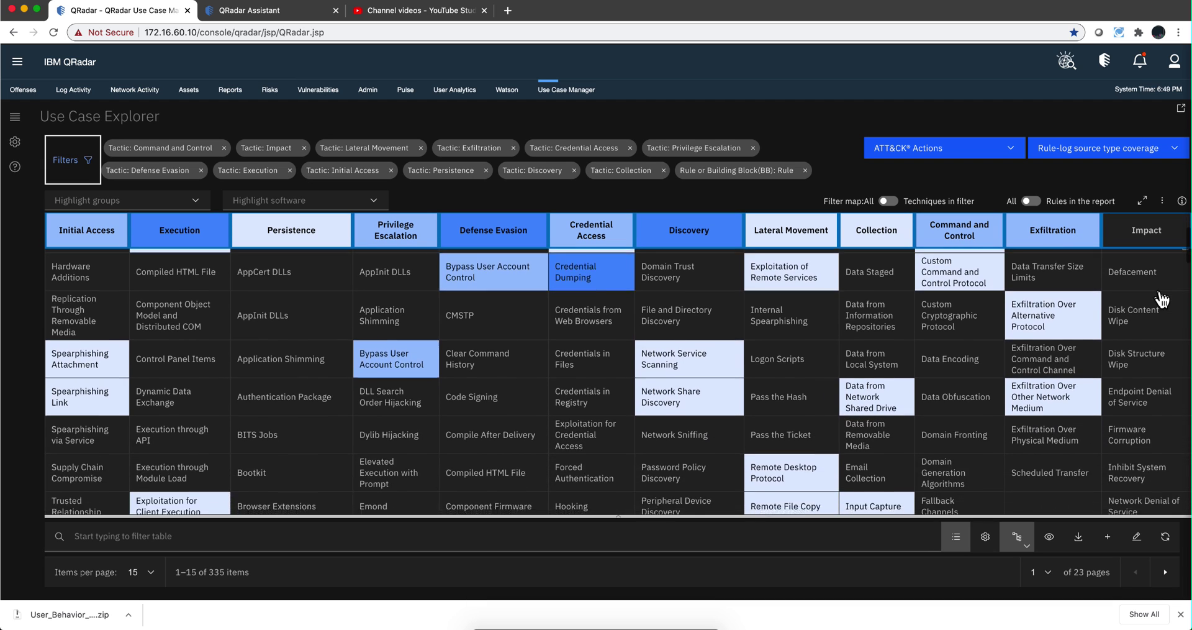
scroll(1161, 300, up, 3)
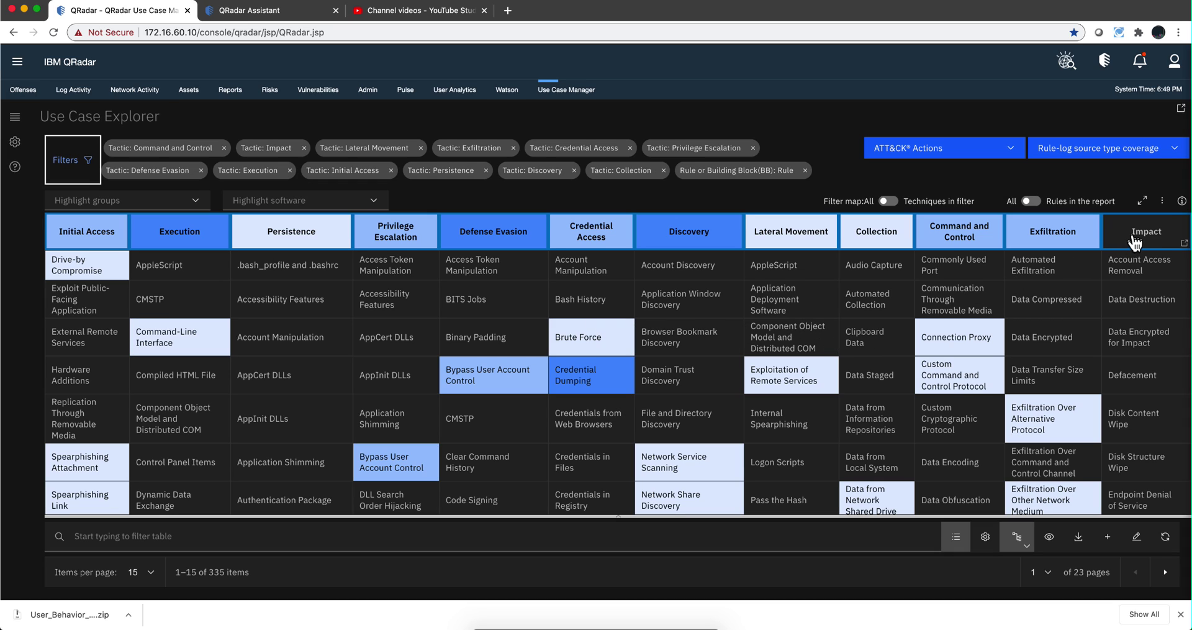
click(1143, 201)
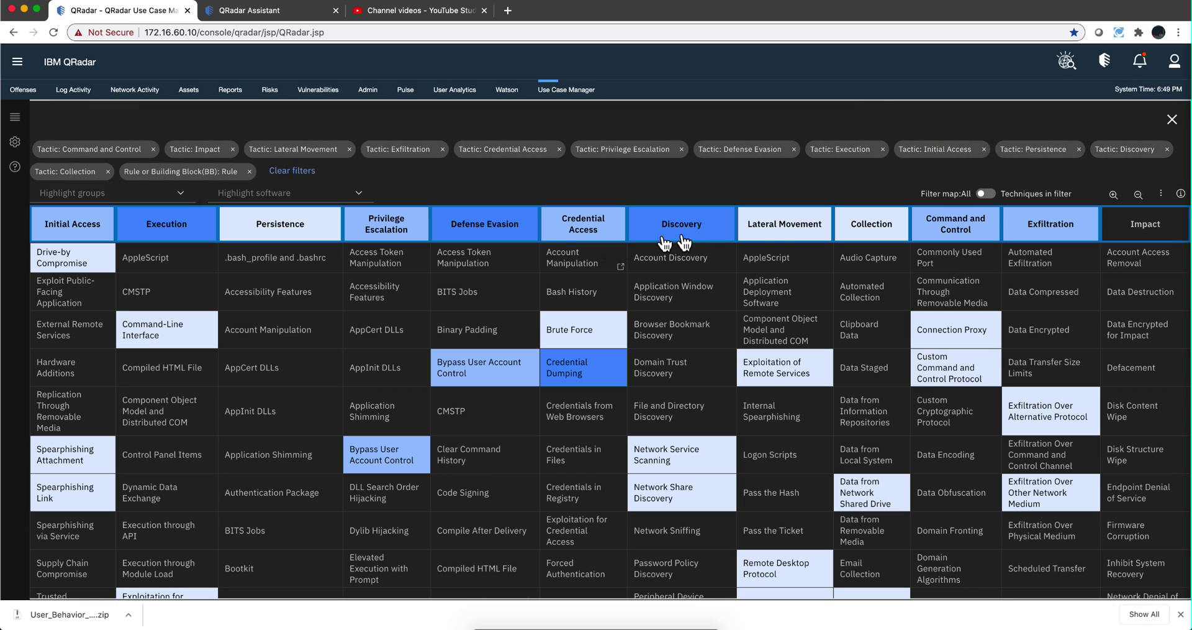
click(1114, 194)
click(1172, 120)
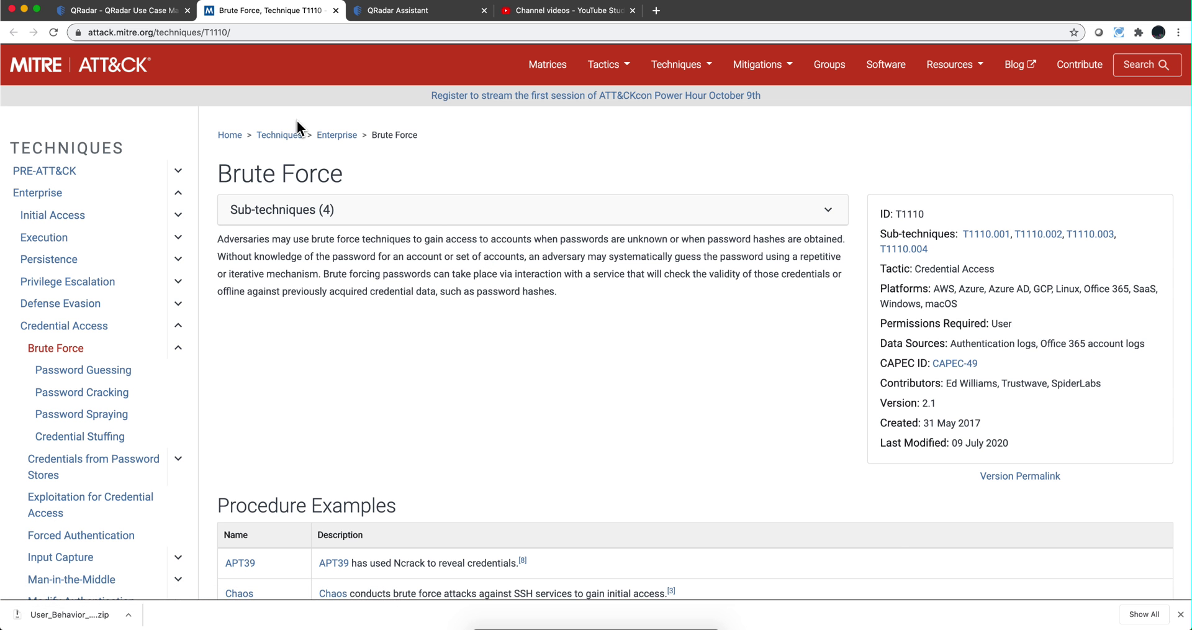
Step: Return from the MITRE Brute Force page to the coverage map and highlight the techniques used by the APT29 group
click(150, 9)
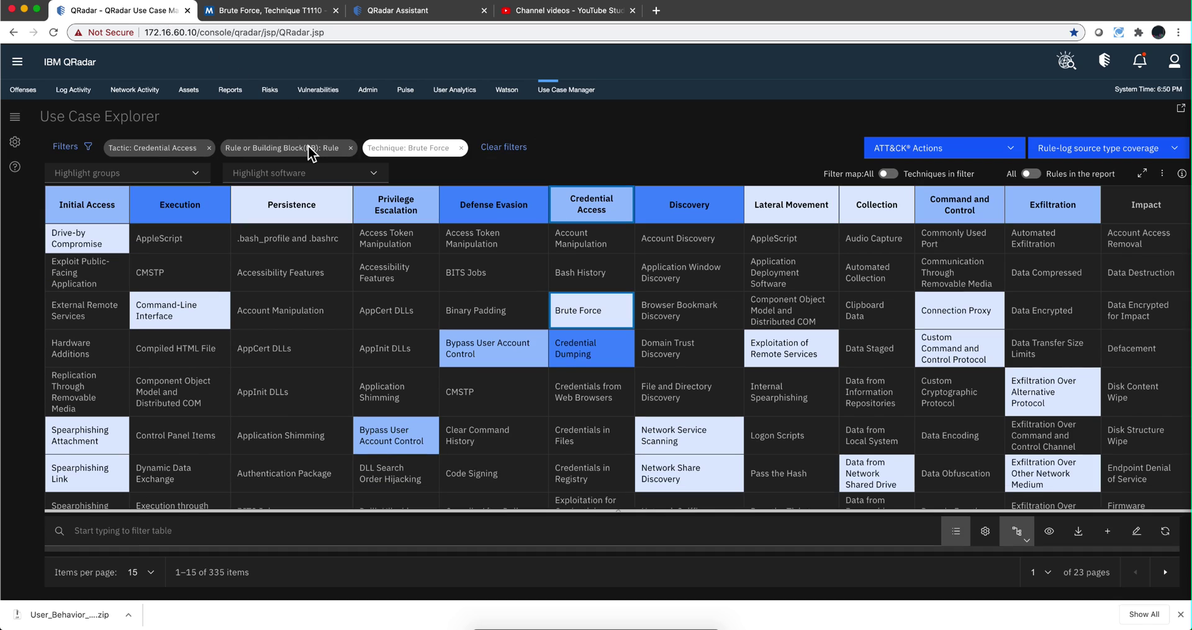
click(198, 179)
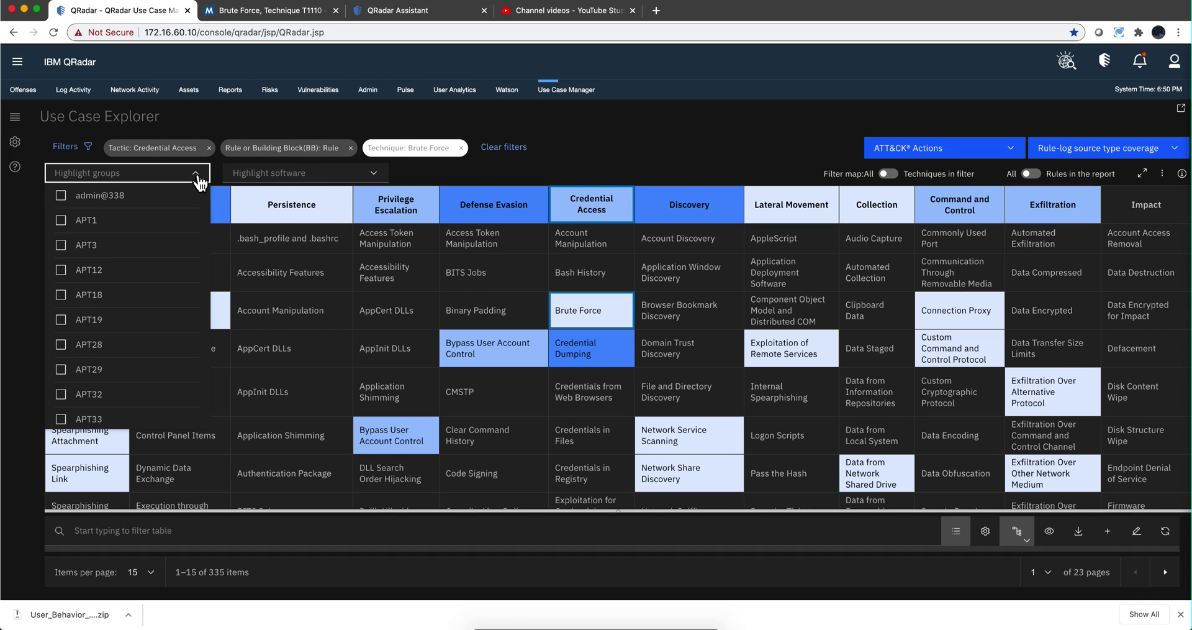
click(197, 177)
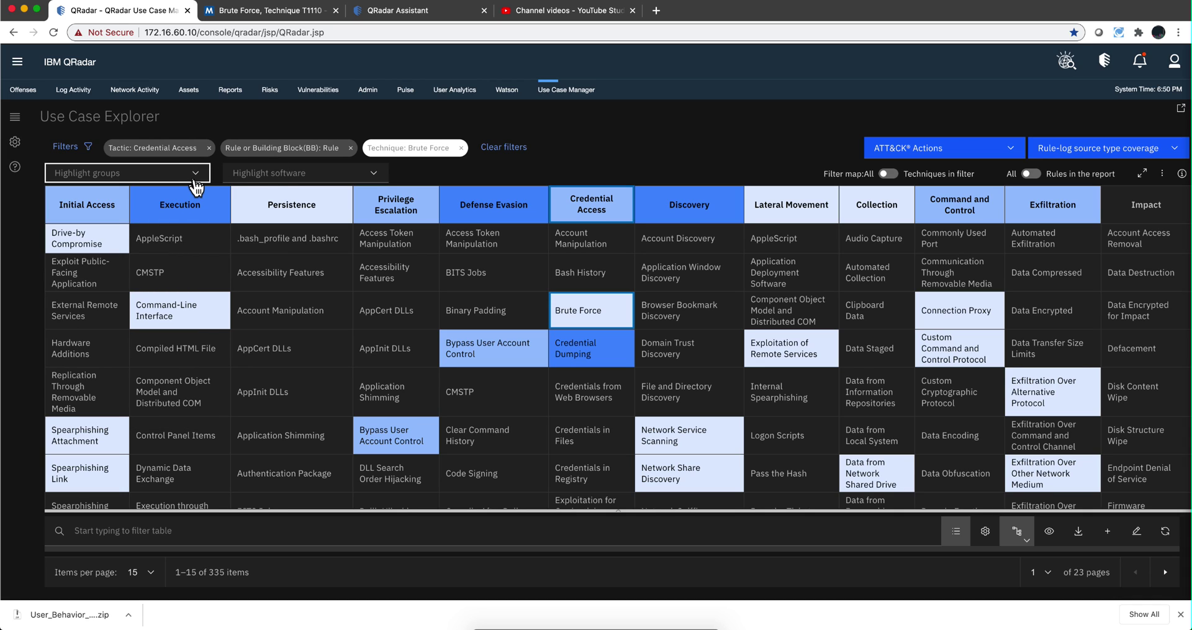
click(285, 174)
click(198, 179)
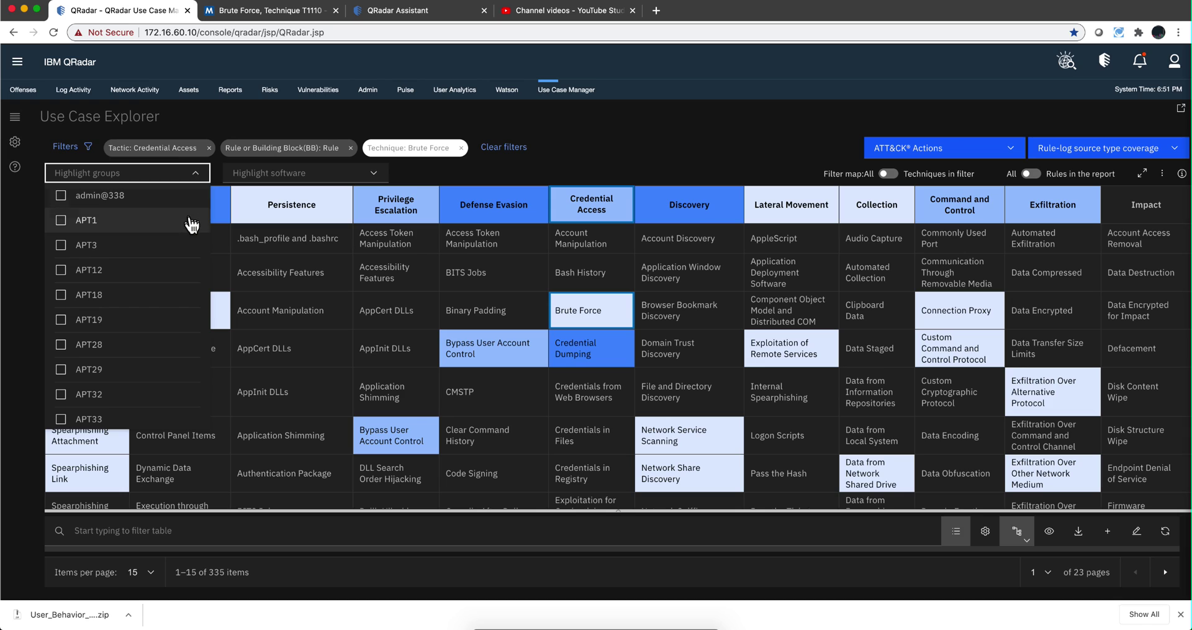
click(61, 370)
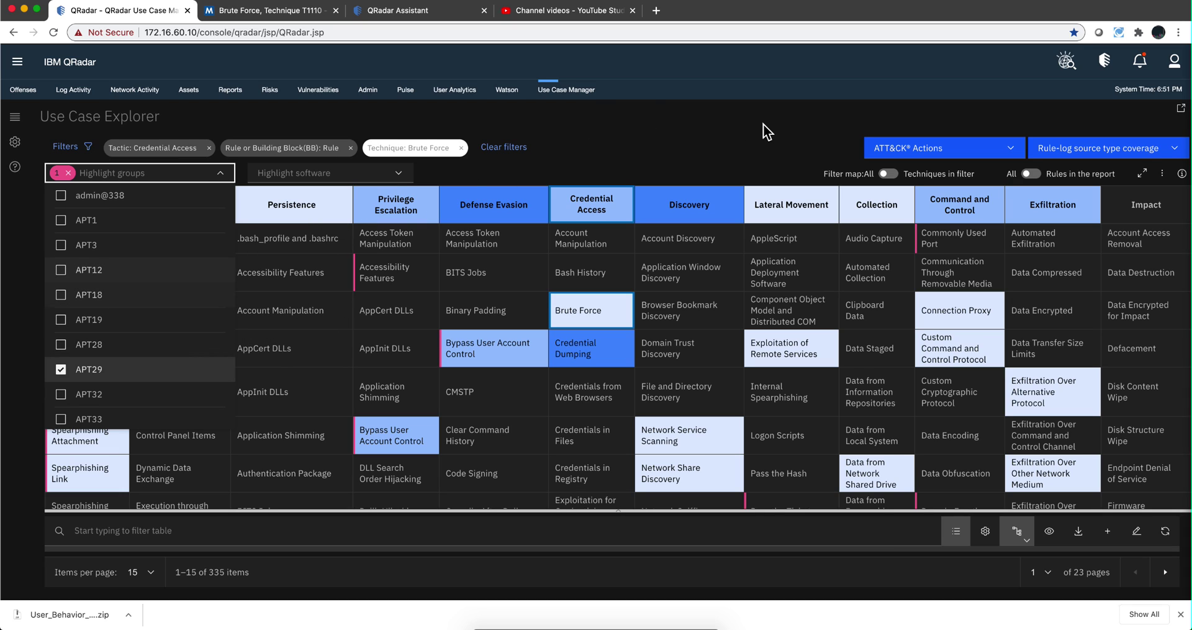
click(719, 129)
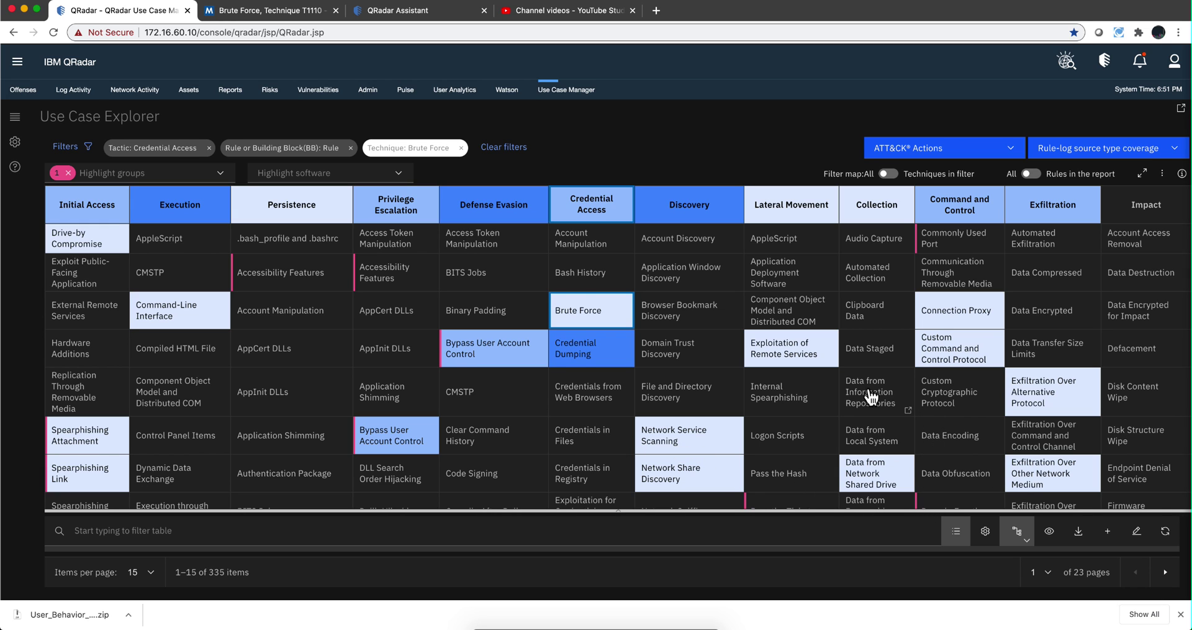
Step: Highlight the techniques used by the Agent Tesla software on the coverage map
scroll(869, 396, down, 5)
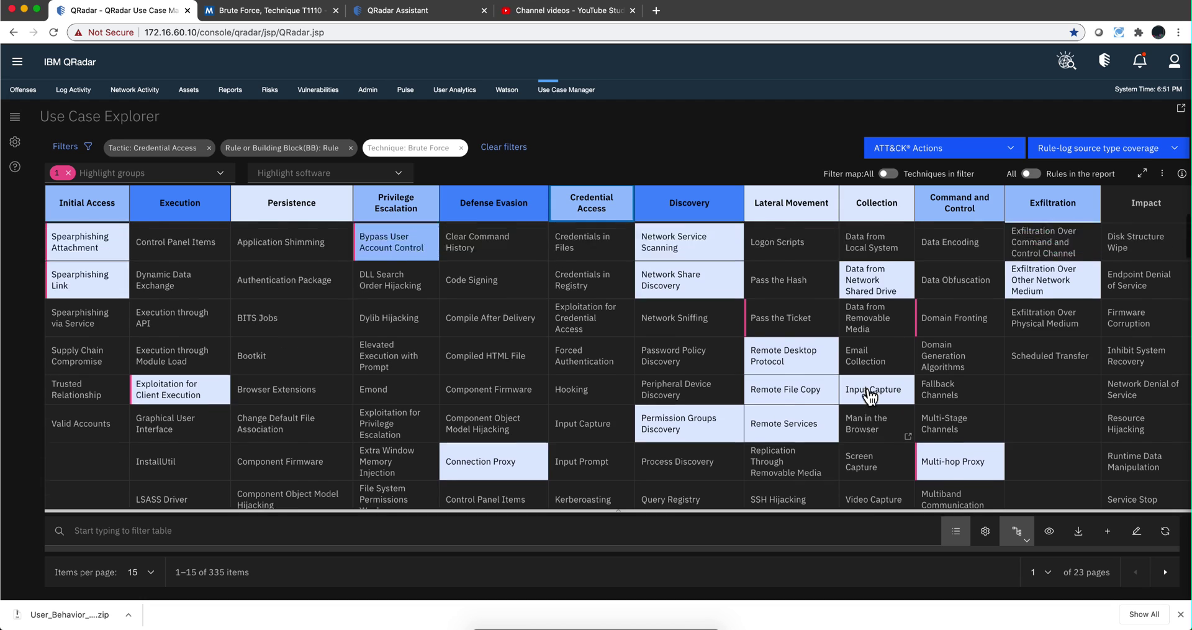
scroll(870, 395, up, 5)
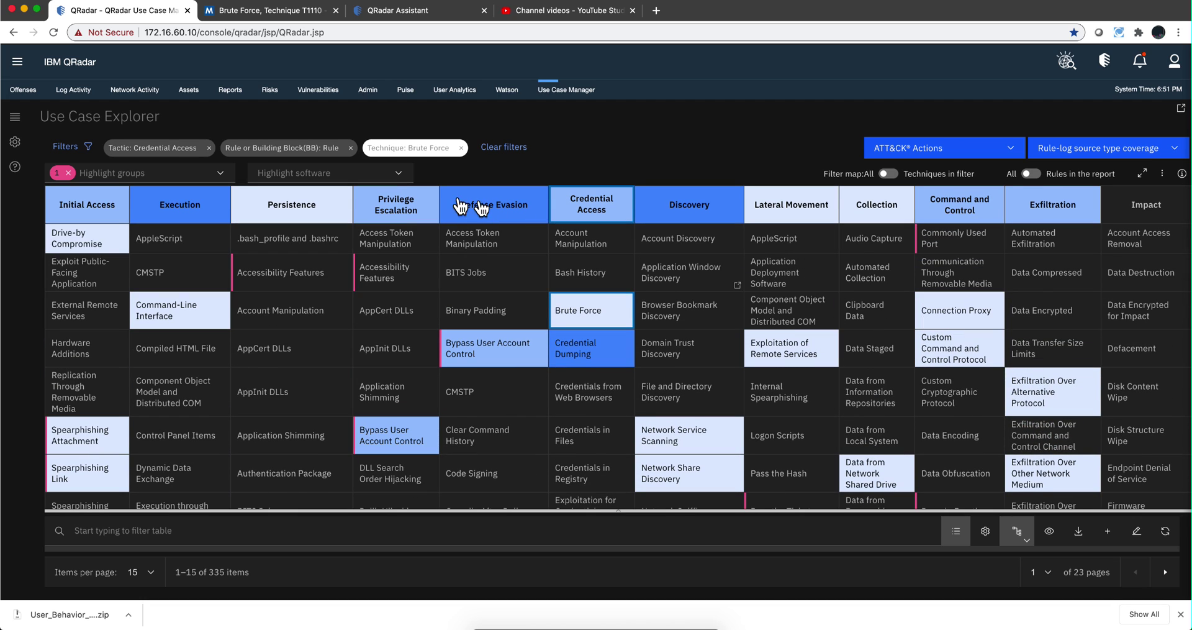
click(400, 179)
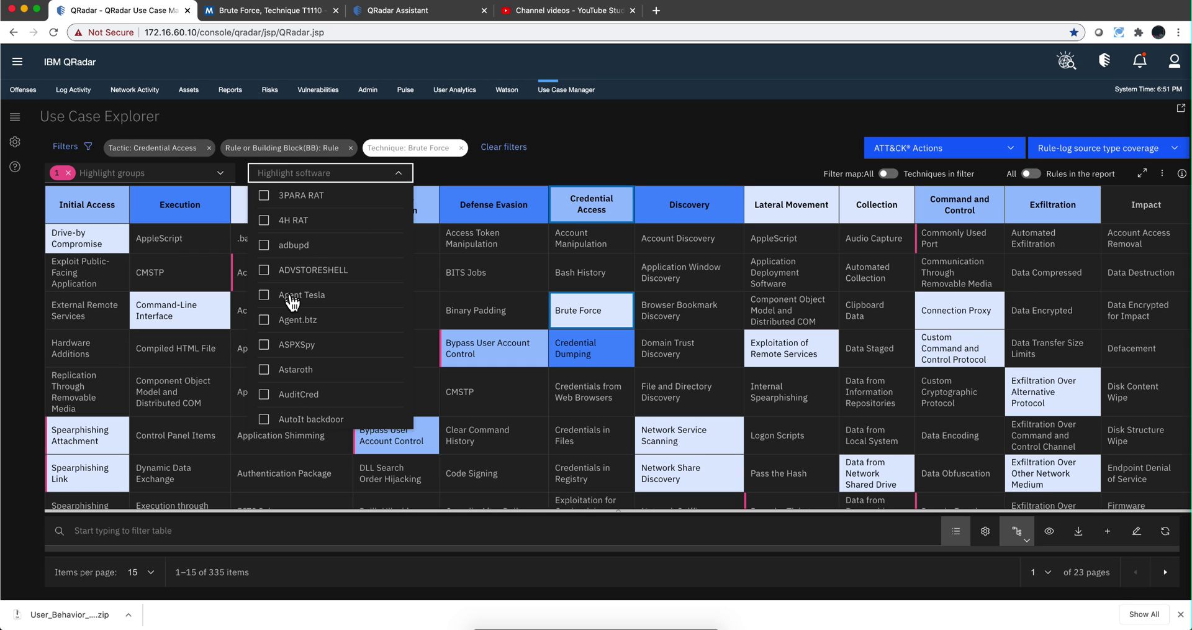
click(265, 298)
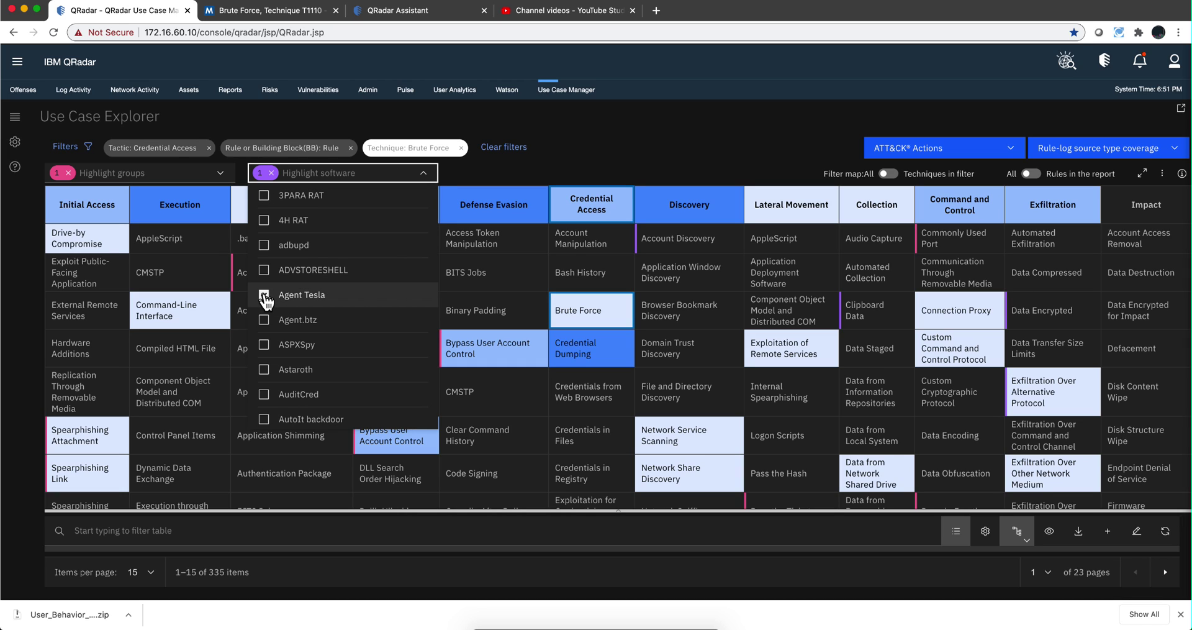
click(546, 163)
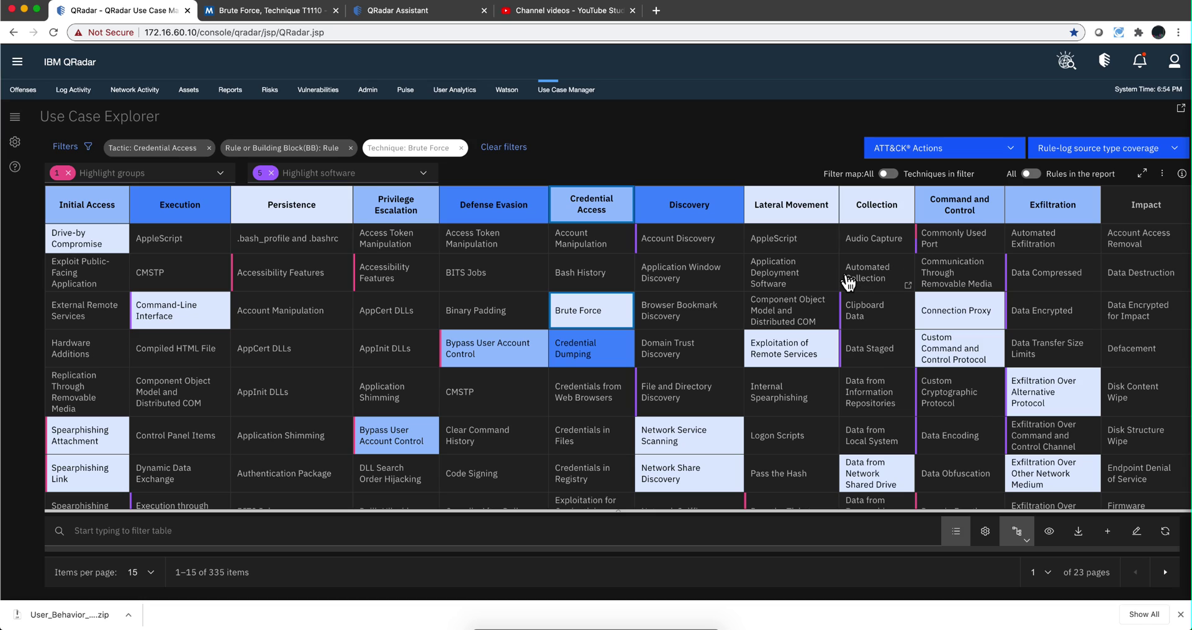
Step: Clear the software and group highlights from the coverage map
click(271, 173)
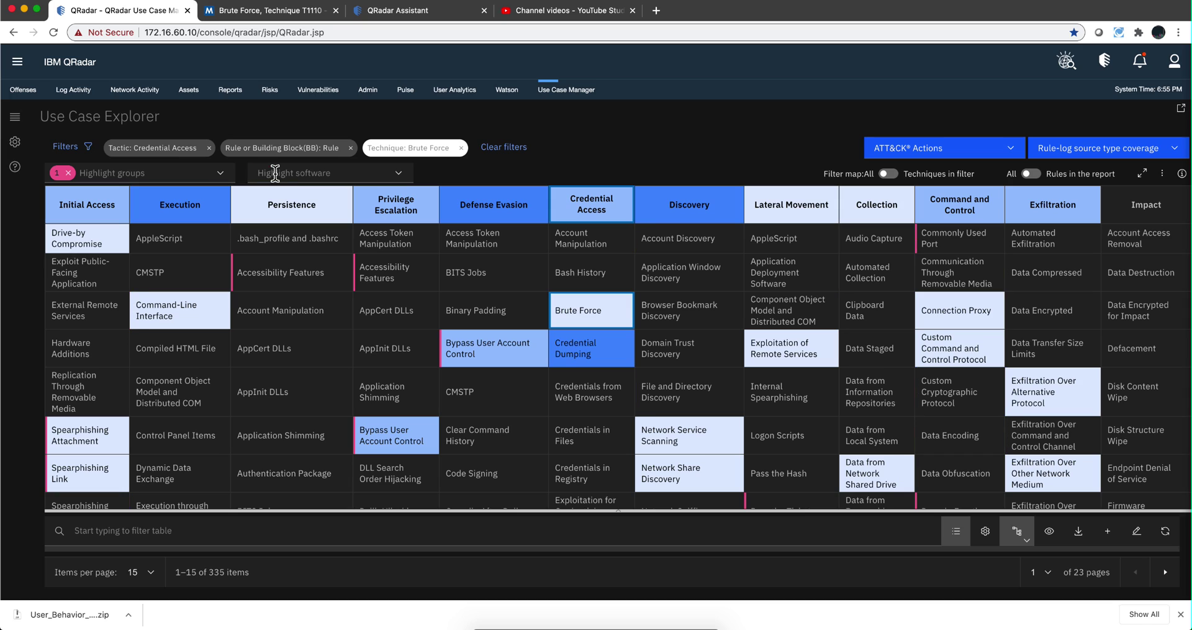
click(69, 173)
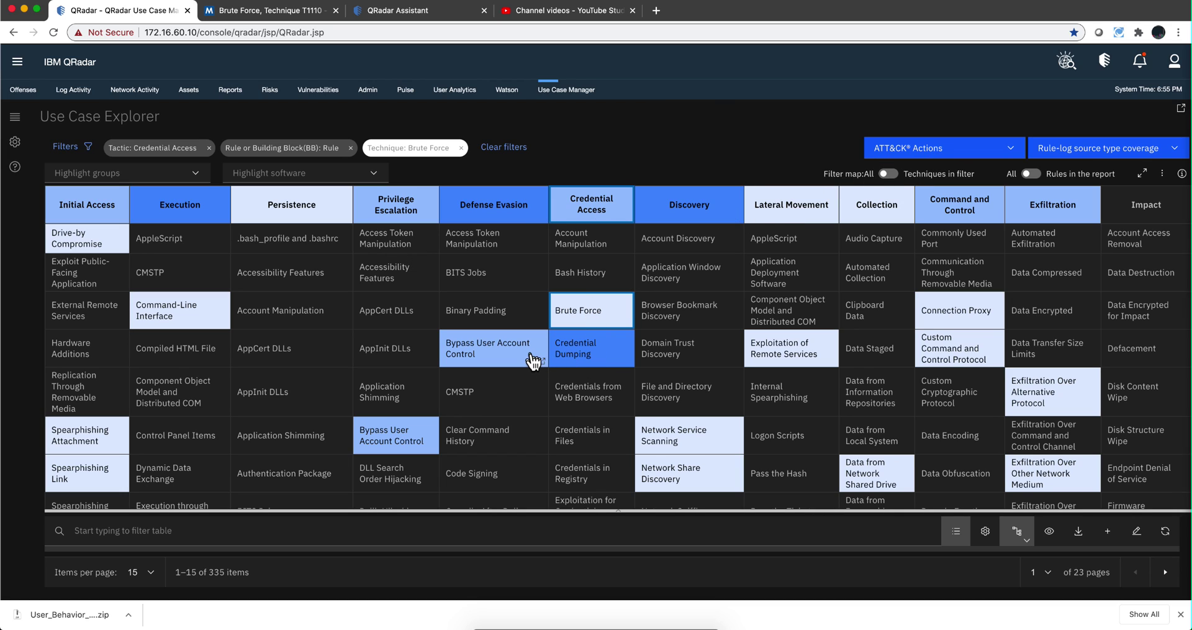
Step: Filter from the map by the Bypass User Account Control, Internal Spearphishing and Data from Information Repositories techniques
click(482, 352)
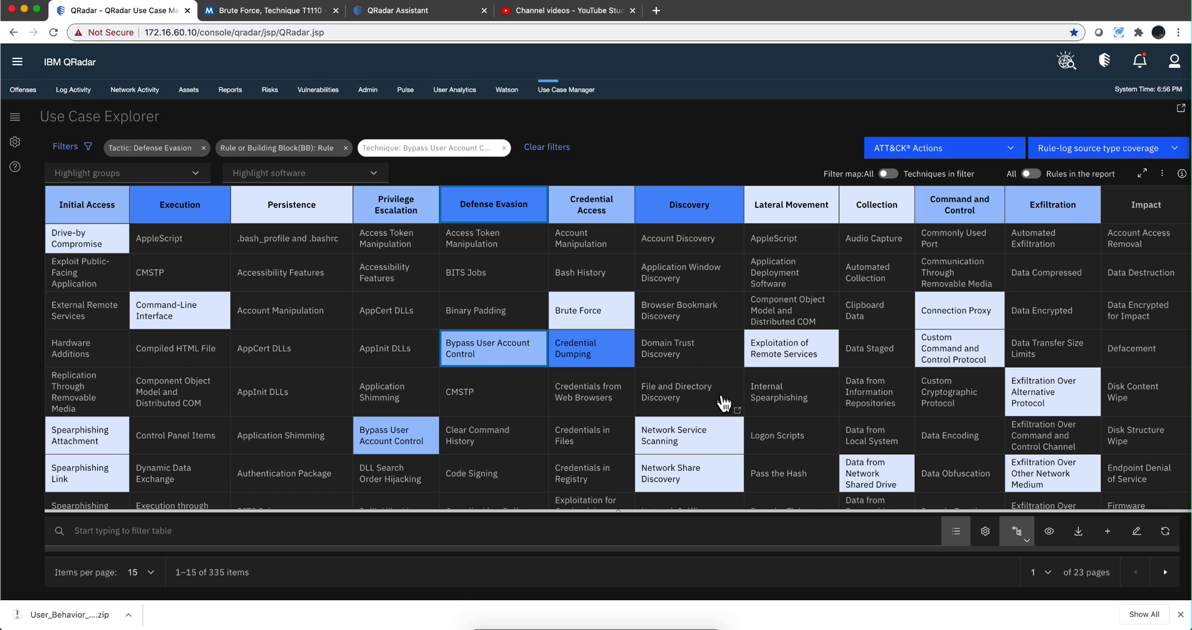
click(778, 401)
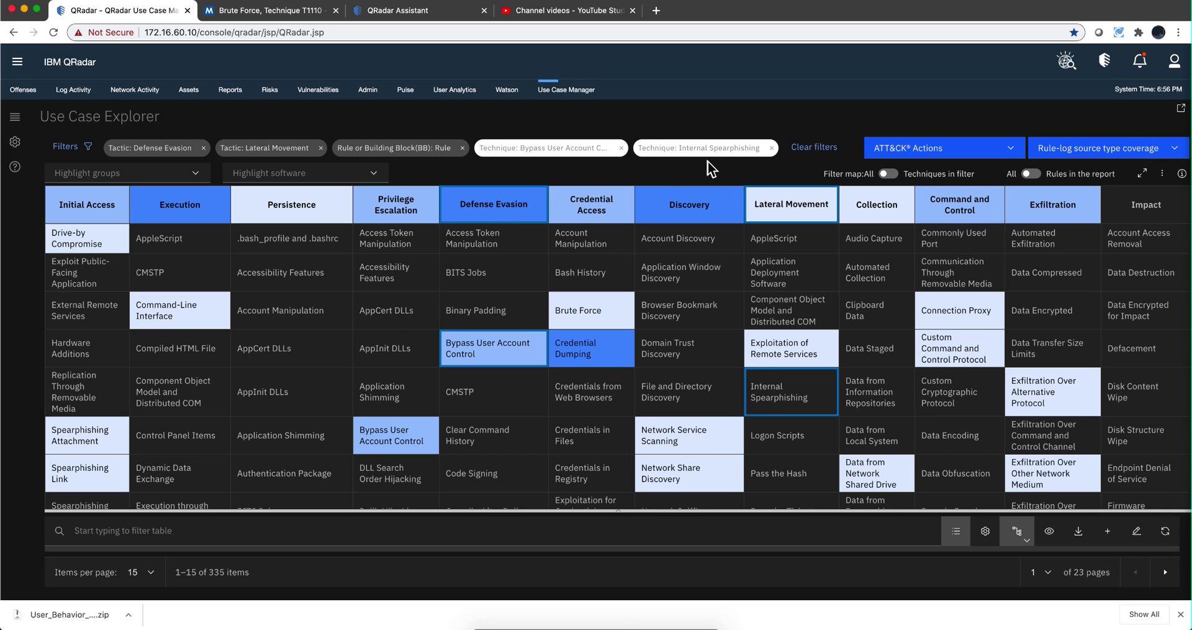
click(875, 399)
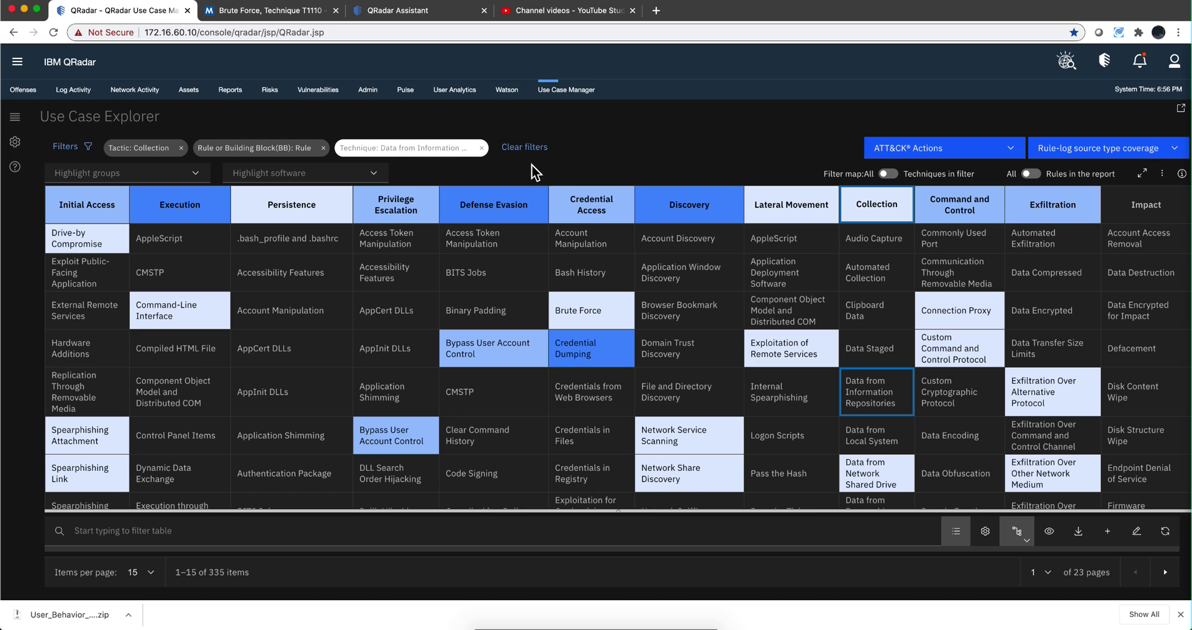
Step: Select Internal Spearphishing, Bypass User Account Control, Network Share Discovery and Connection Proxy as technique filters, and try limiting the map to techniques in the filter
click(788, 398)
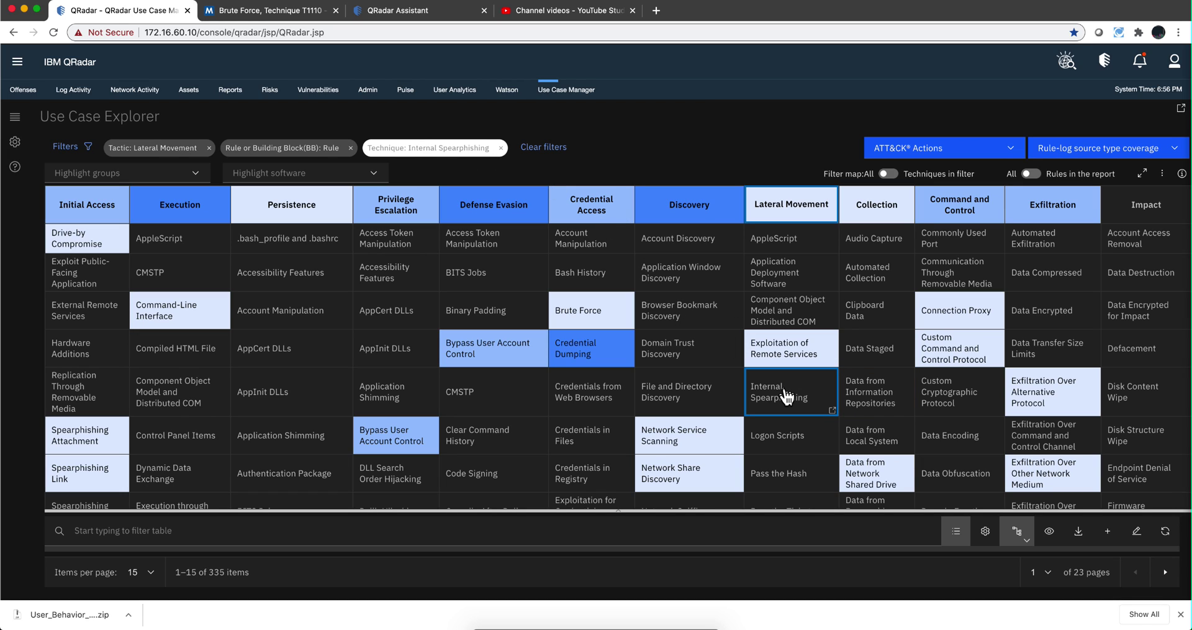
click(497, 359)
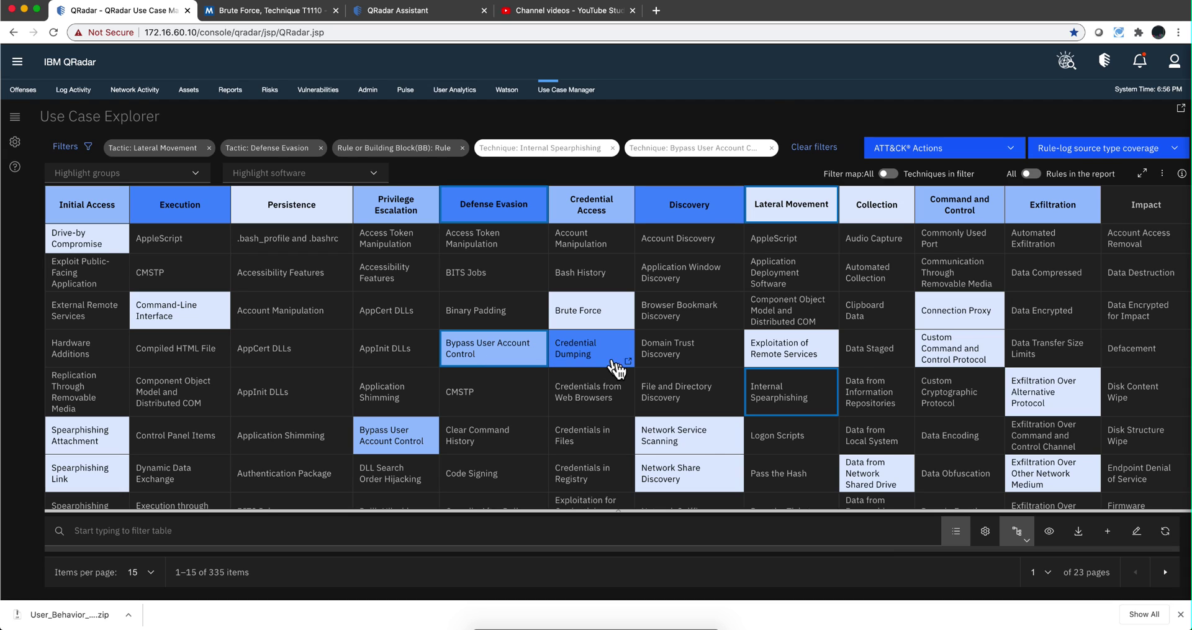
click(691, 479)
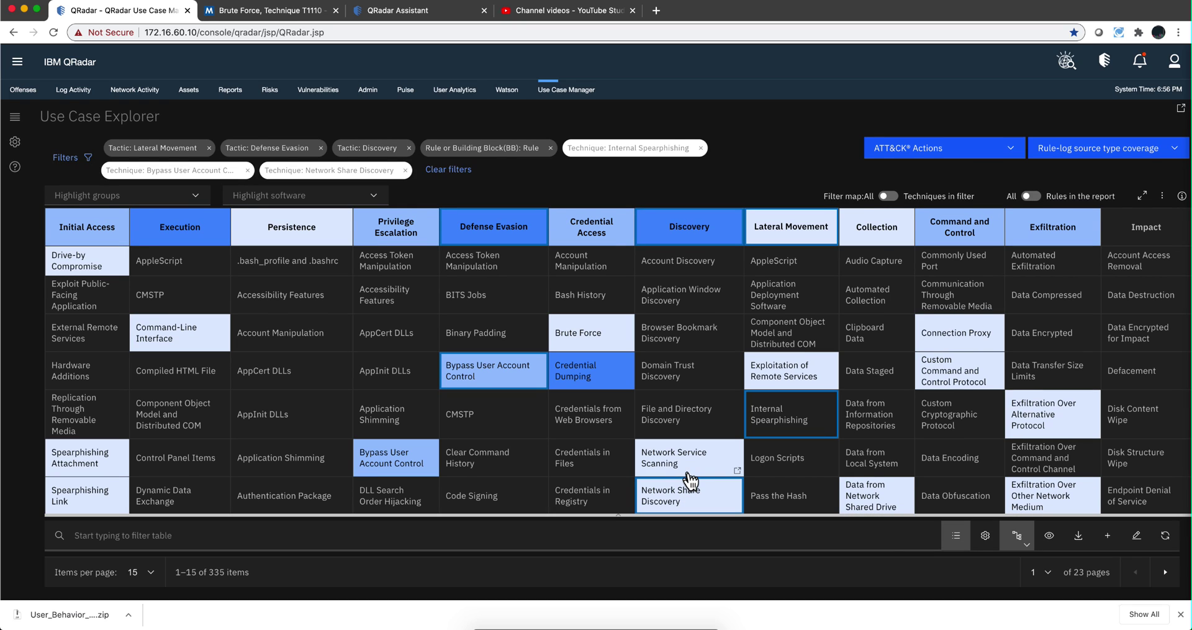
click(943, 335)
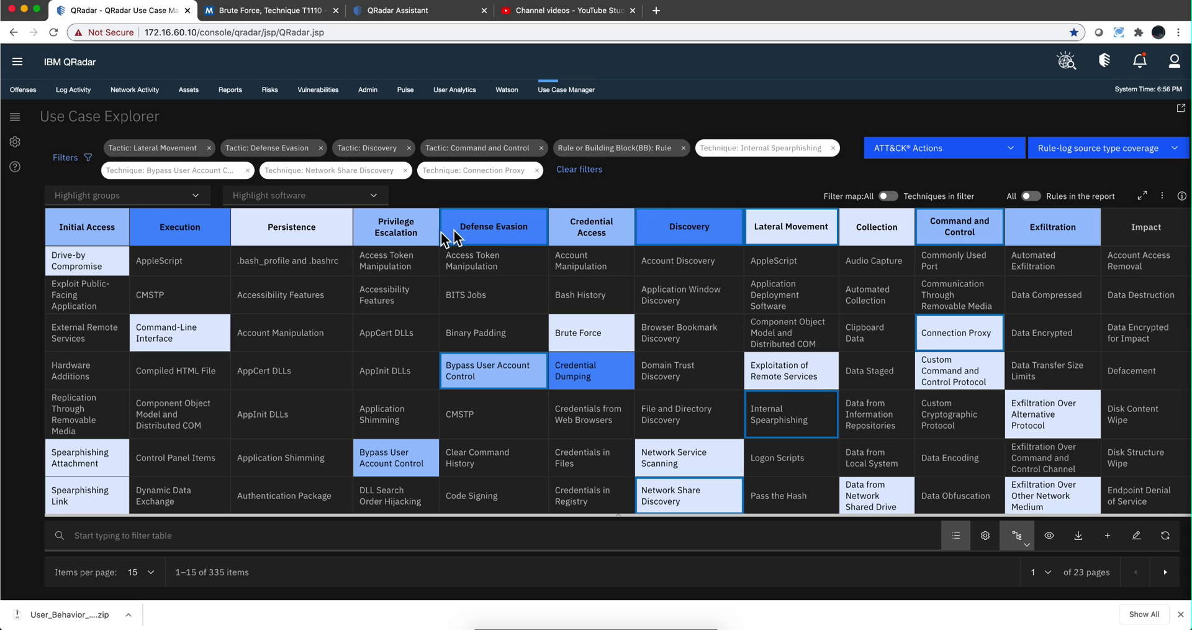
click(890, 196)
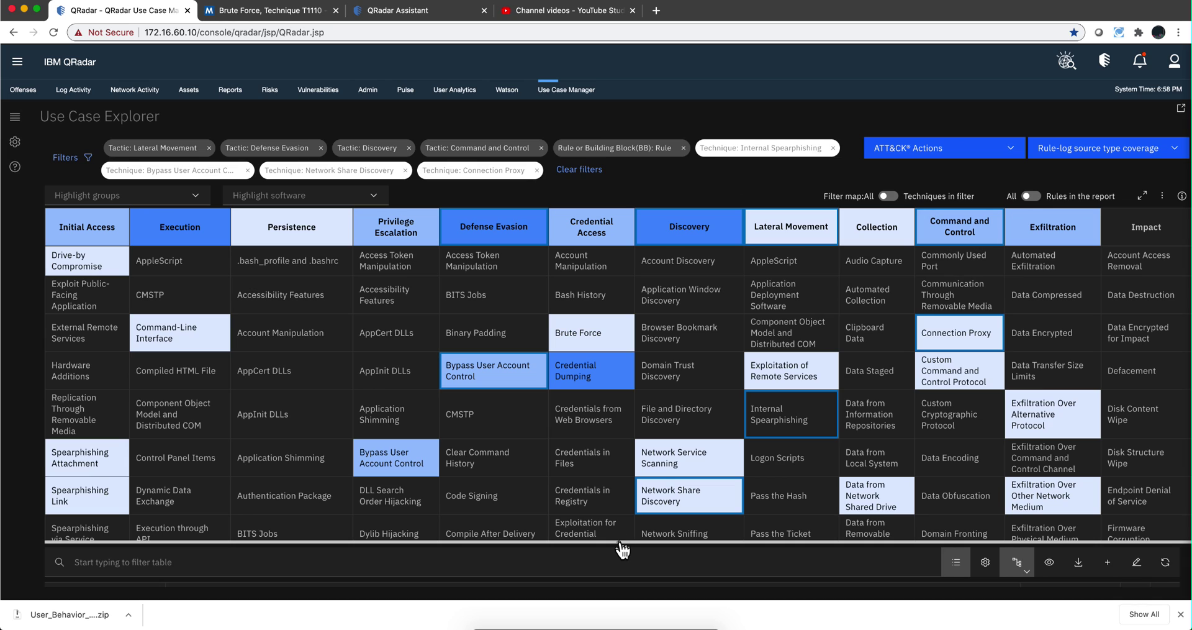
Step: Enlarge the rule report below the map and select the Credential Dumping technique as a filter
drag(617, 540, 625, 380)
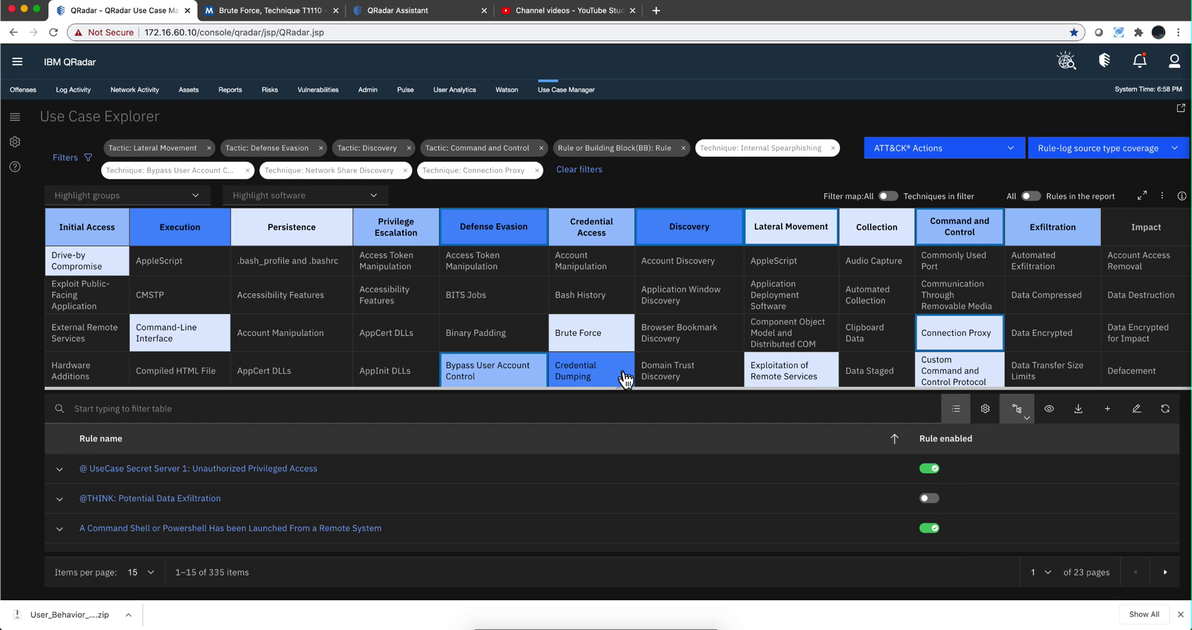
click(625, 377)
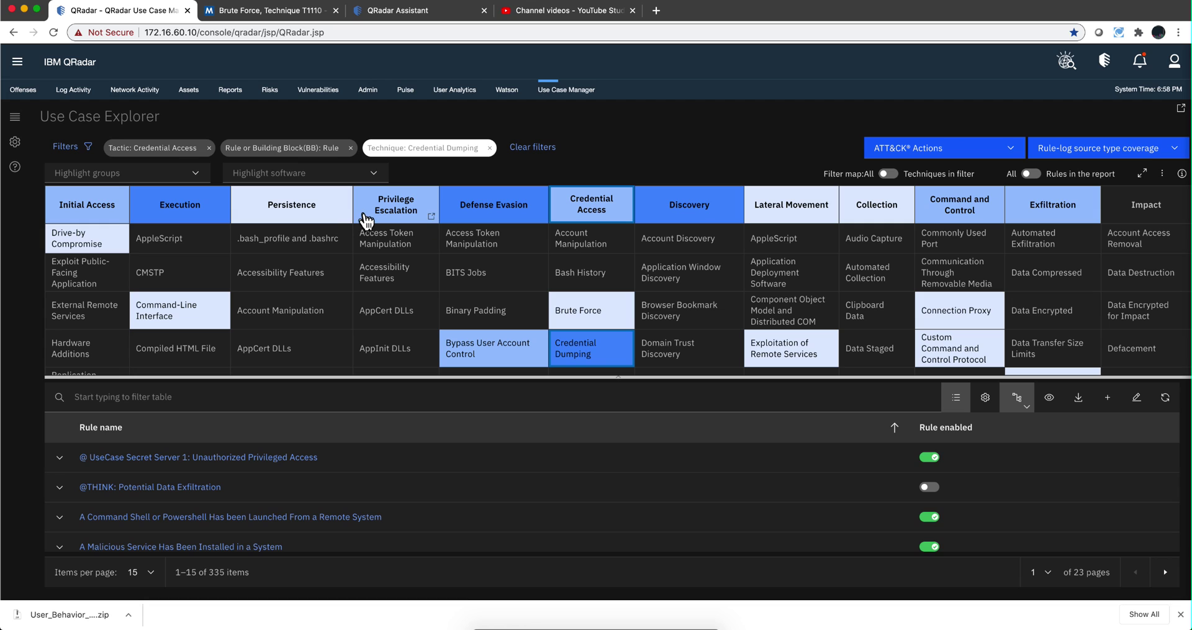
Step: Show the filters, collapse the Other tests group, and filter the rules by all MITRE ATT&CK tactics
click(73, 150)
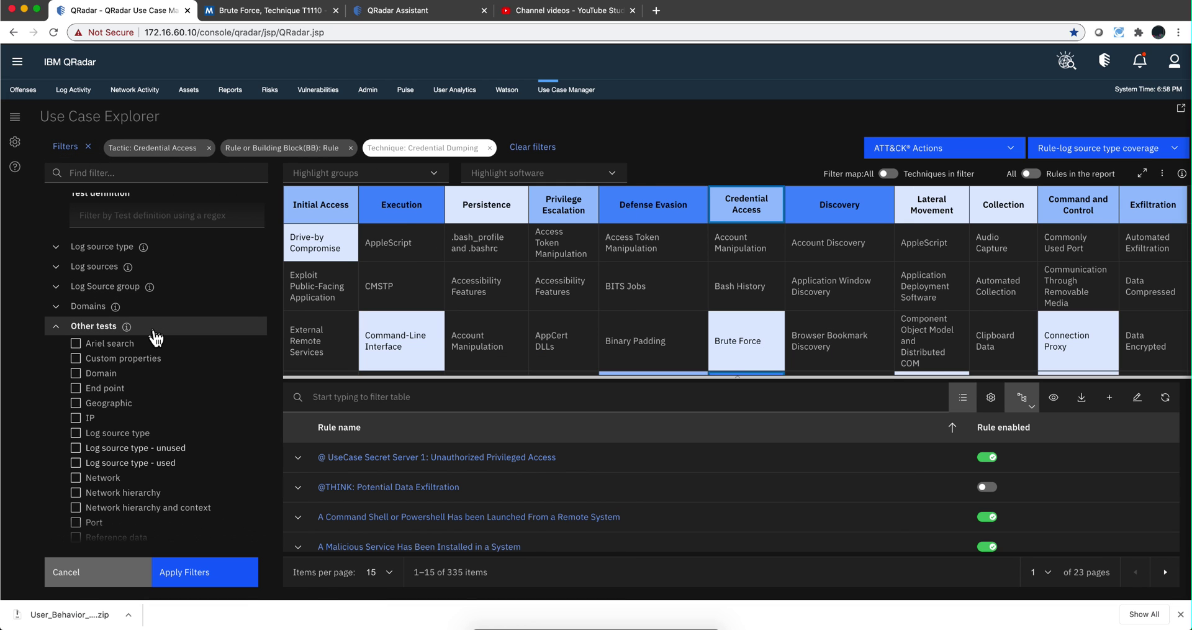
click(55, 325)
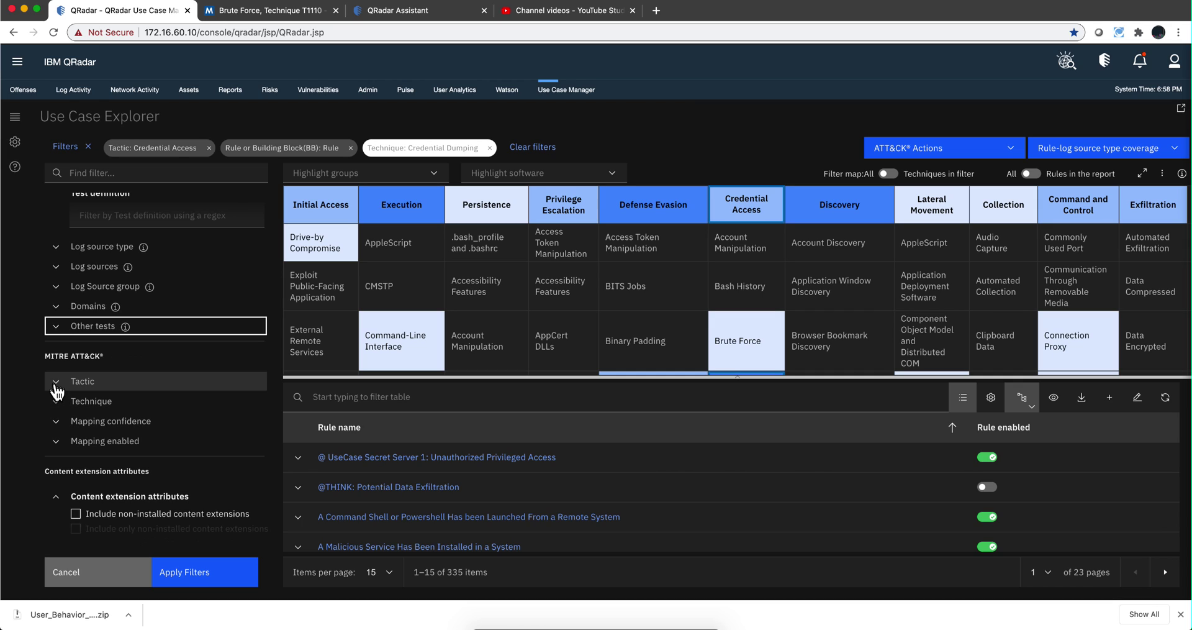
click(57, 390)
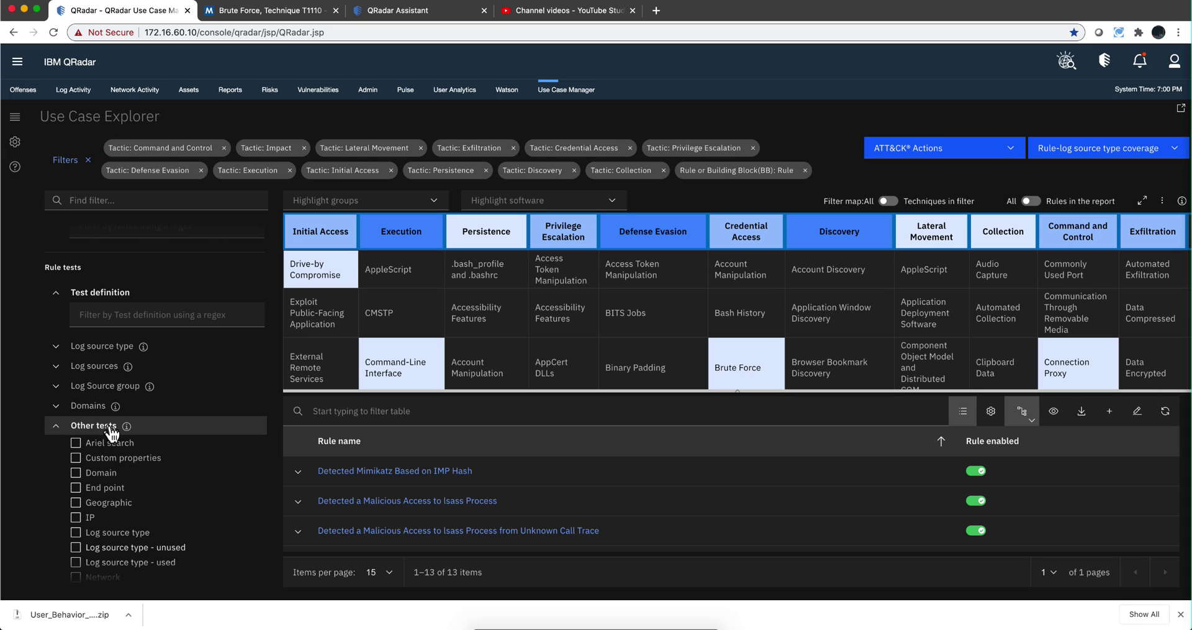
Step: Filter the report by the "Log source type - unused" test and review the listed rules
mouse_move(126, 426)
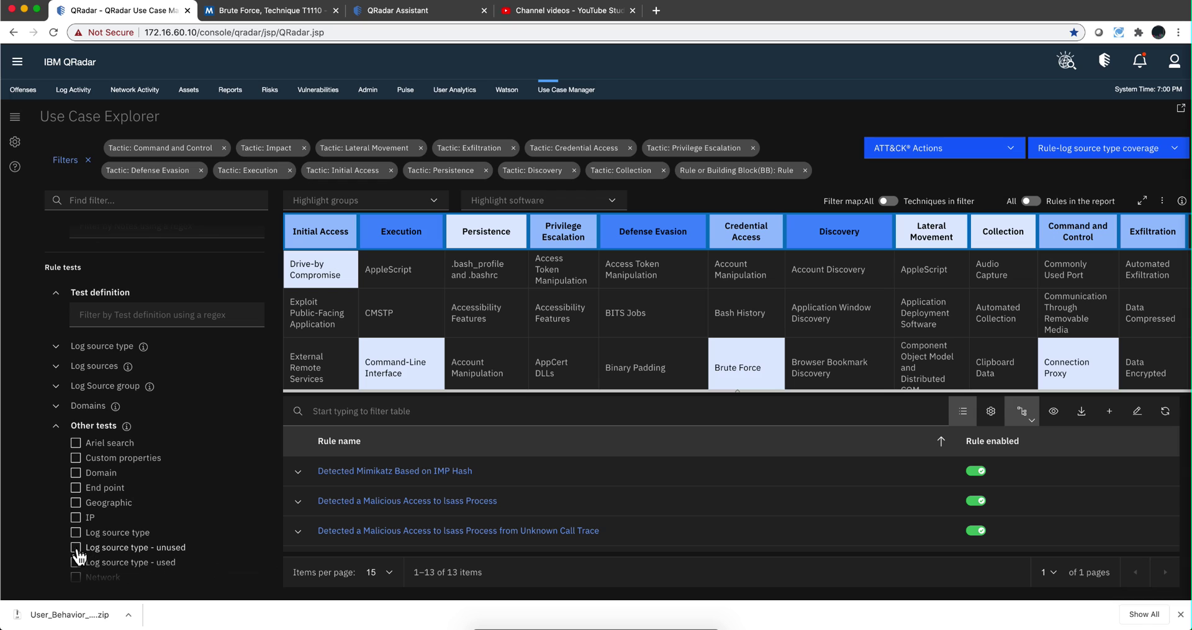
click(76, 547)
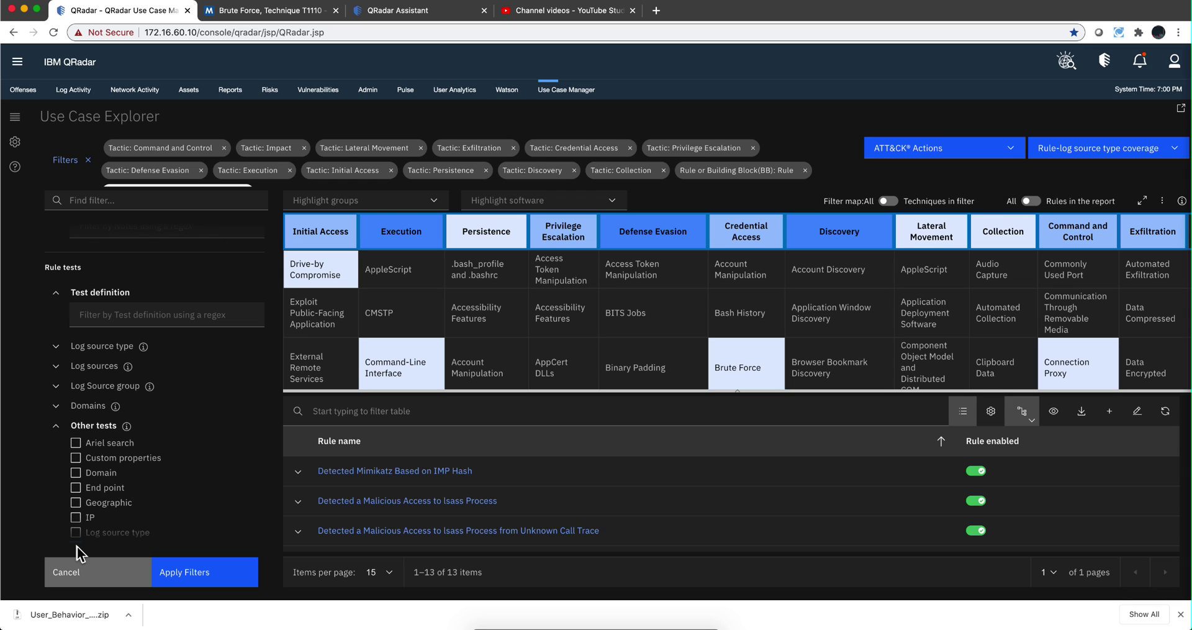
click(202, 578)
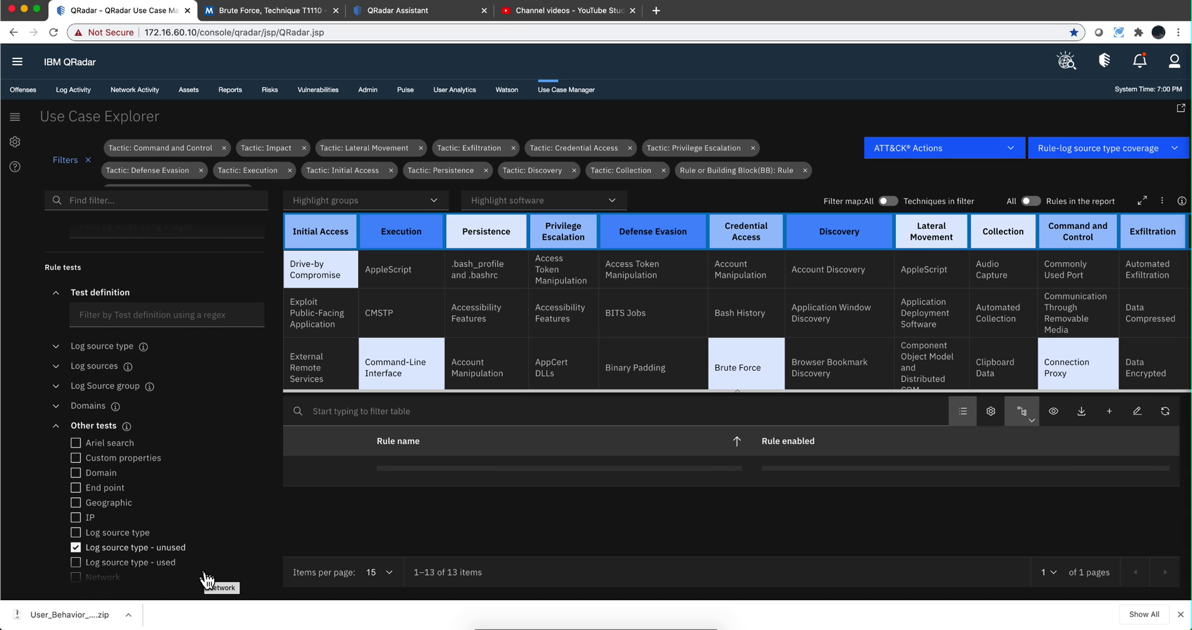
scroll(238, 534, down, 2)
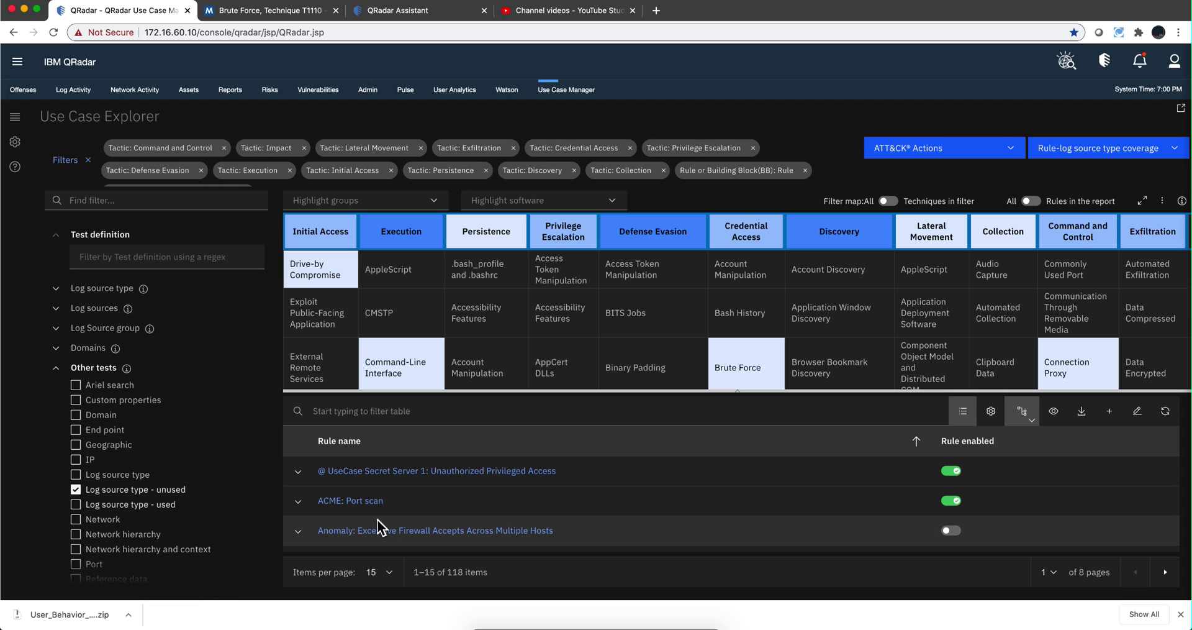
scroll(456, 494, down, 3)
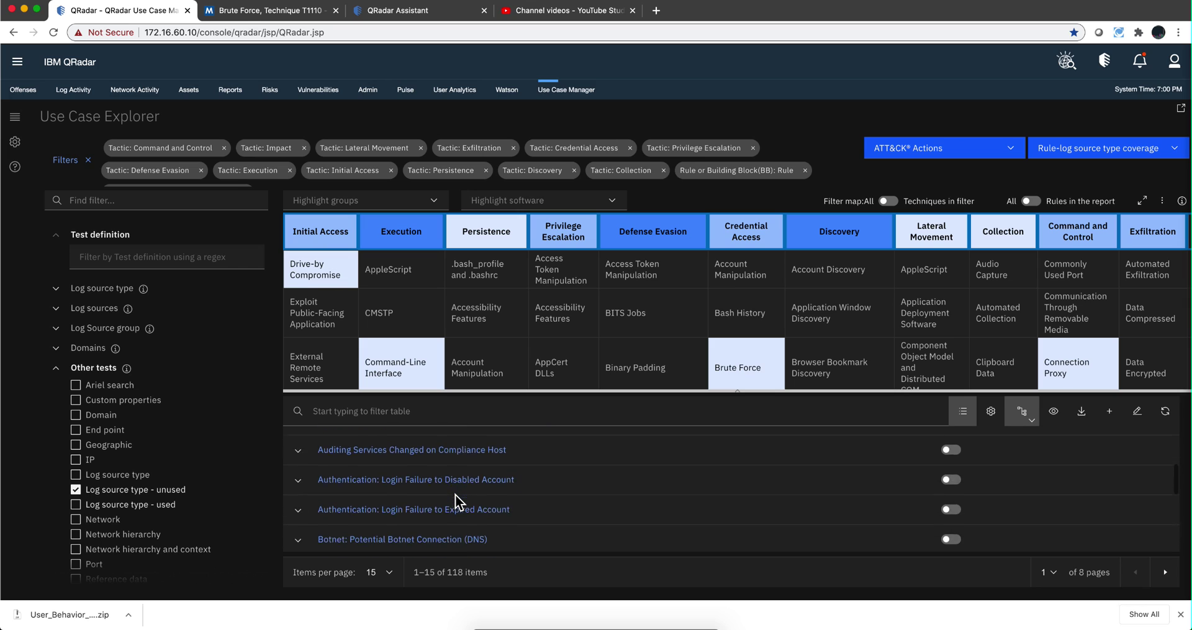
scroll(456, 494, up, 3)
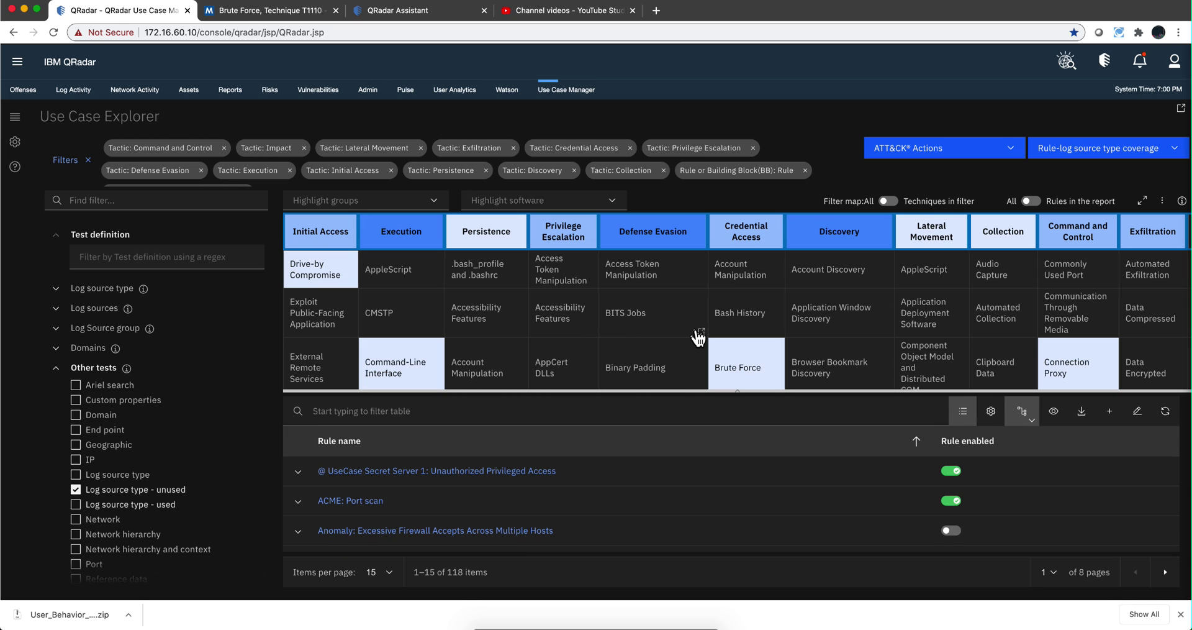
Step: Limit the coverage map to rules in the report and examine which techniques they cover
scroll(698, 336, down, 5)
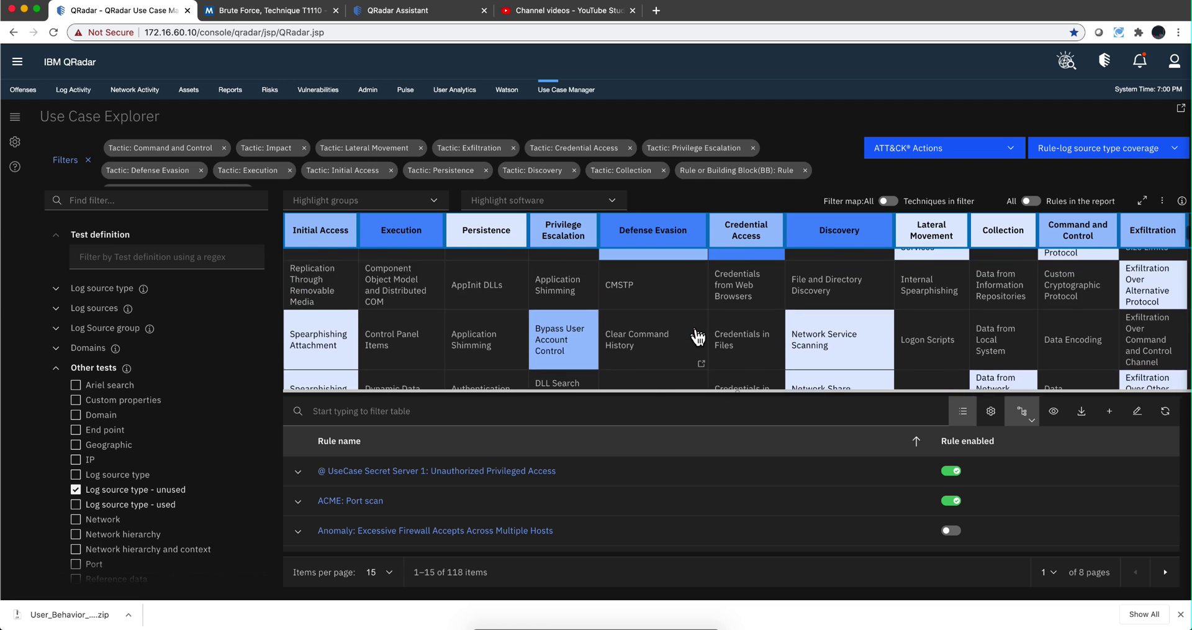
scroll(698, 336, up, 5)
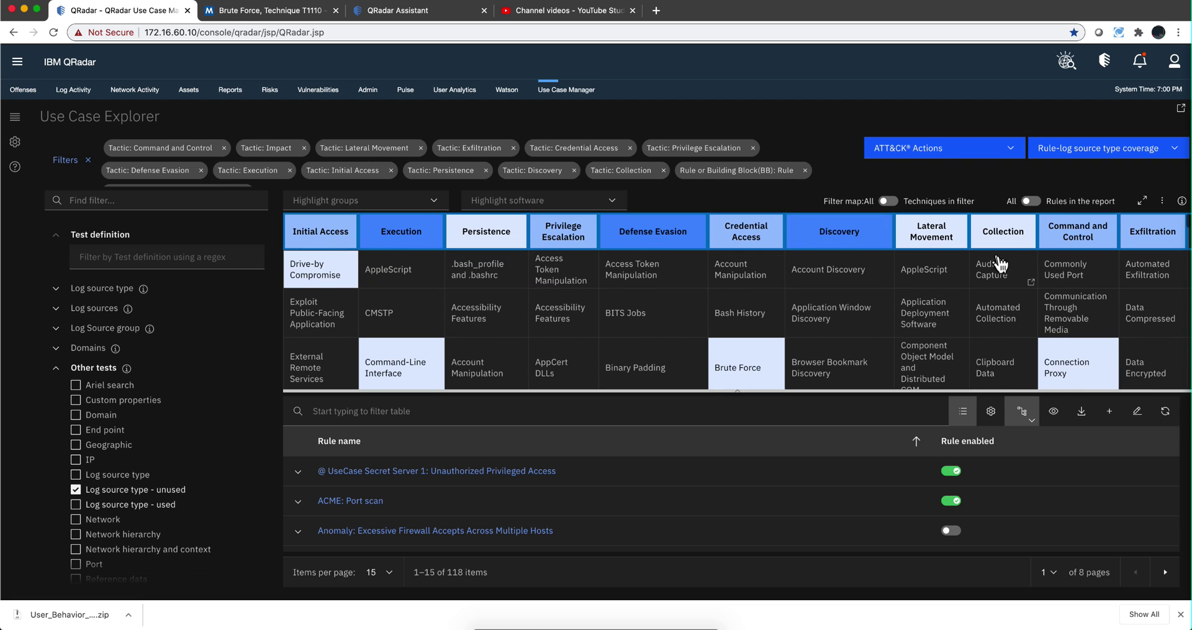
click(1033, 201)
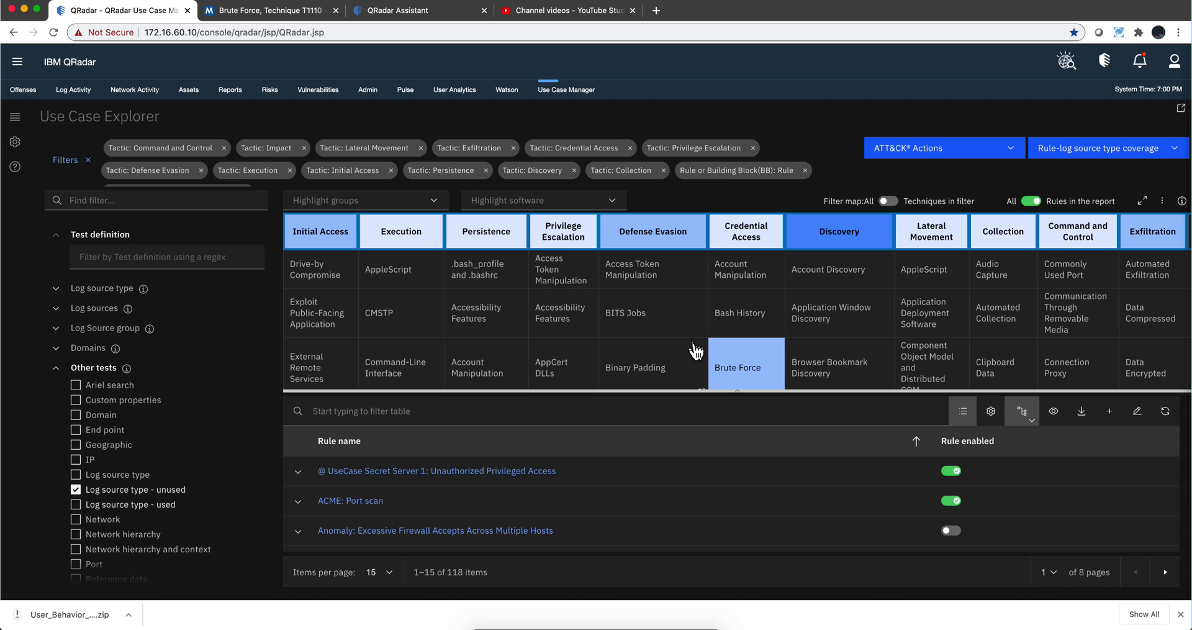
scroll(860, 301, down, 3)
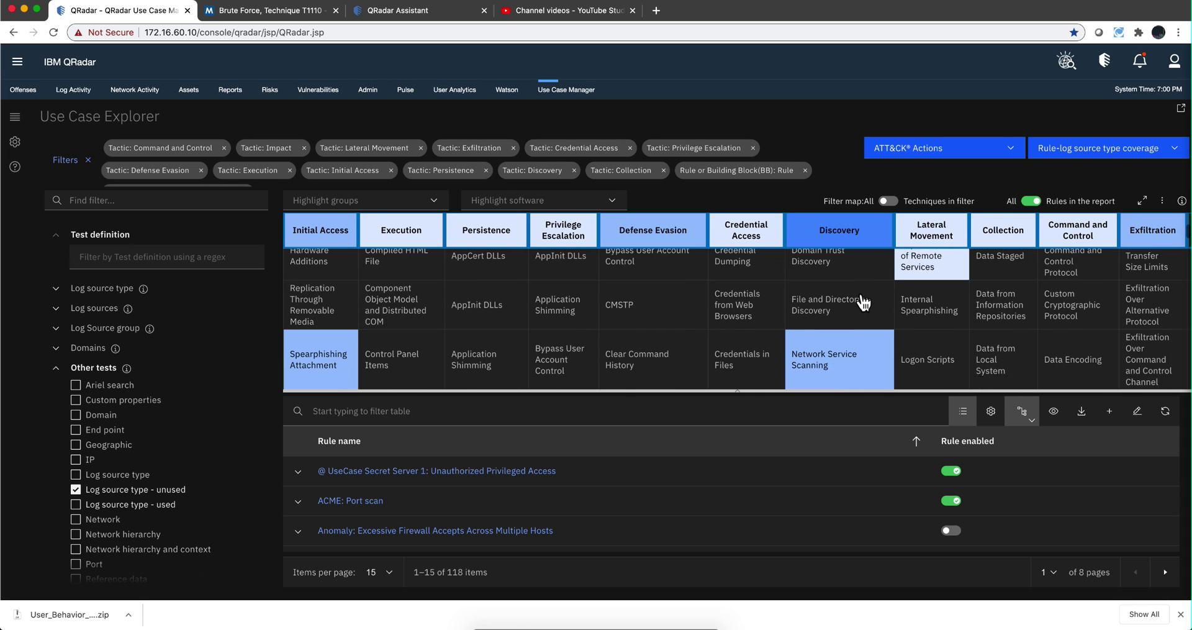
scroll(863, 303, down, 6)
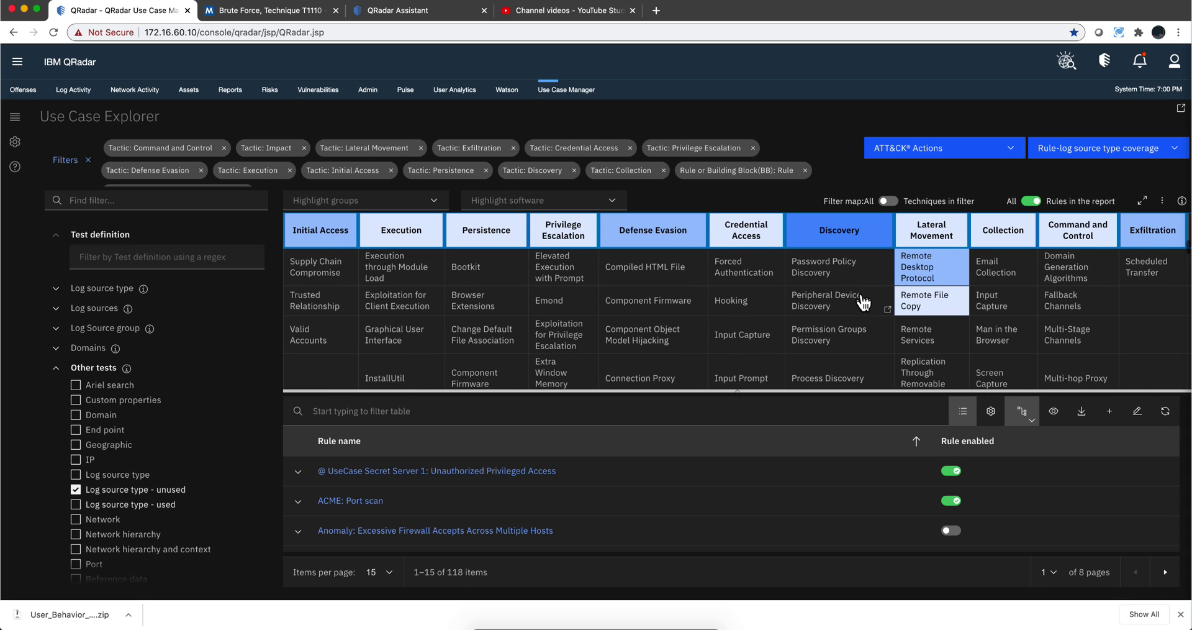
scroll(864, 302, down, 1)
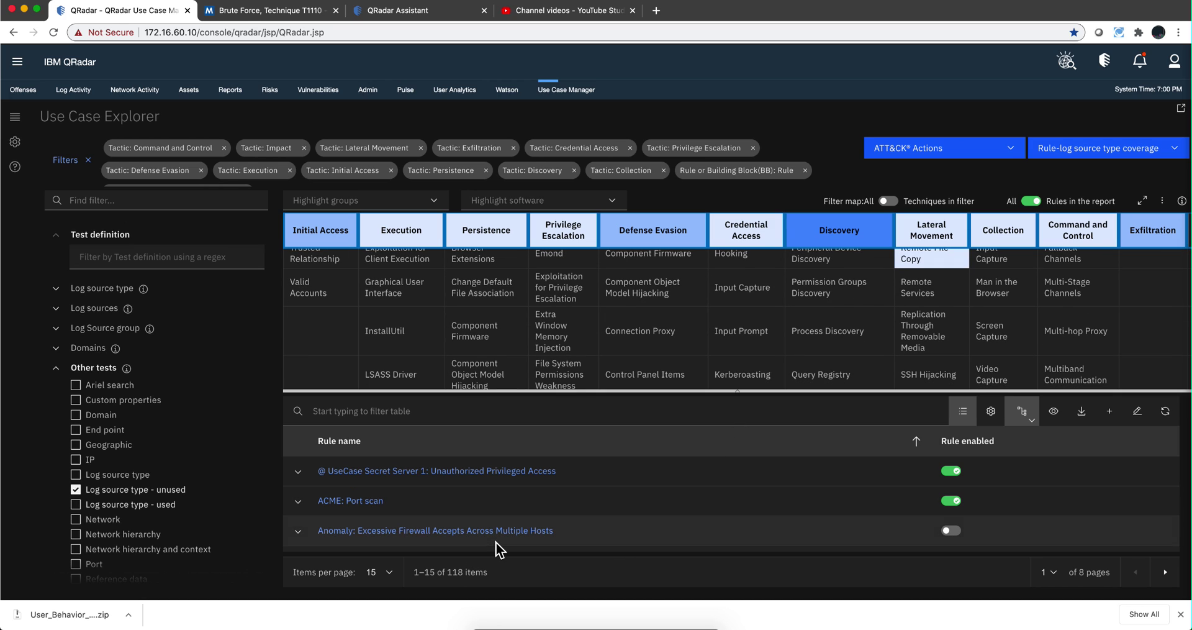